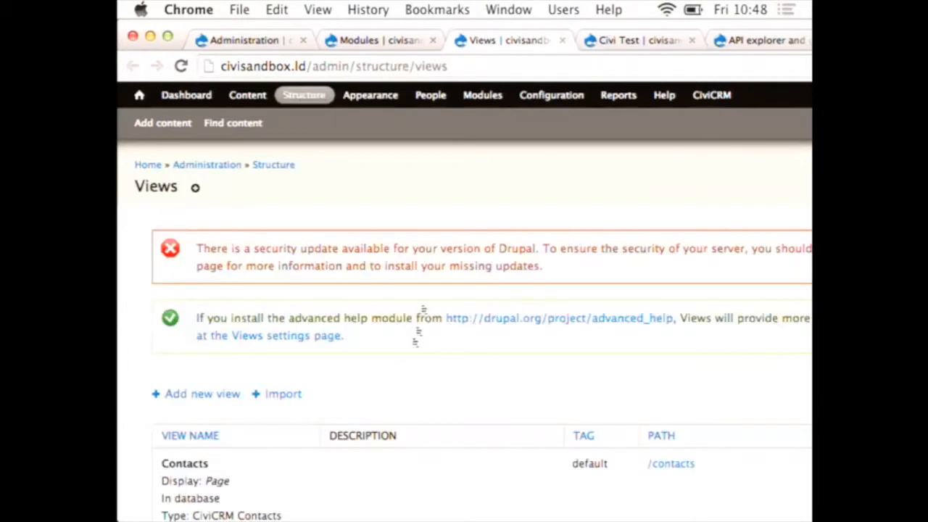
Step: Start a new Drupal view and name it Civi Demo
{"action": "scroll", "coordinate": [413, 342], "scroll_direction": "down", "scroll_amount": 4}
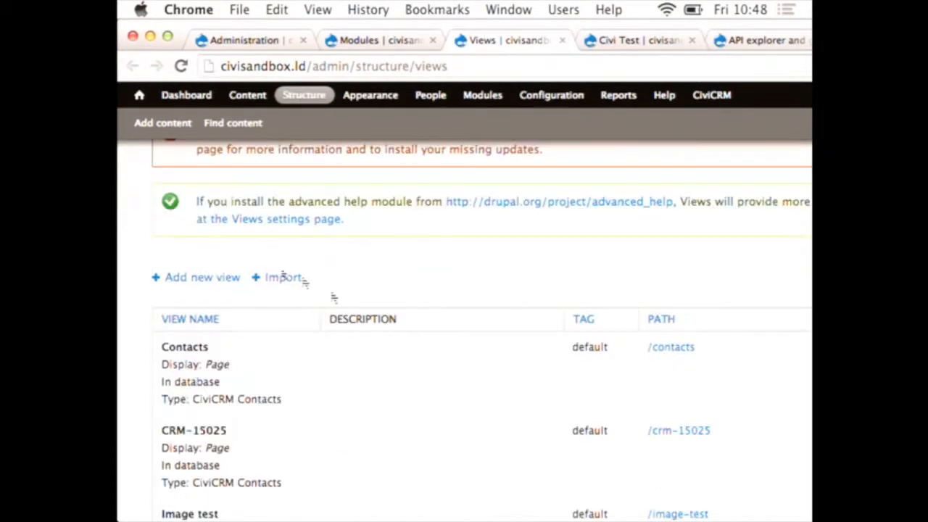
{"action": "left_click", "coordinate": [191, 284]}
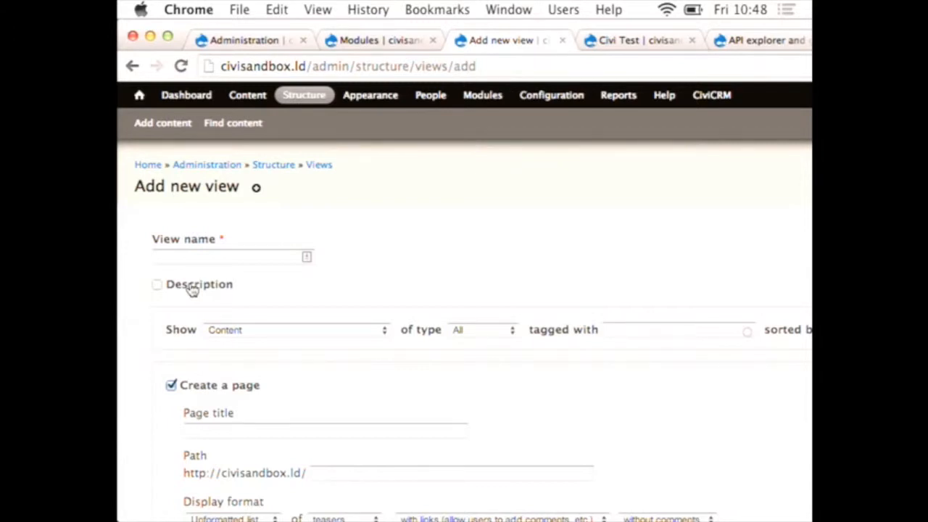
{"action": "left_click", "coordinate": [203, 260]}
{"action": "type", "text": "c"}
{"action": "key", "text": "BackSpace"}
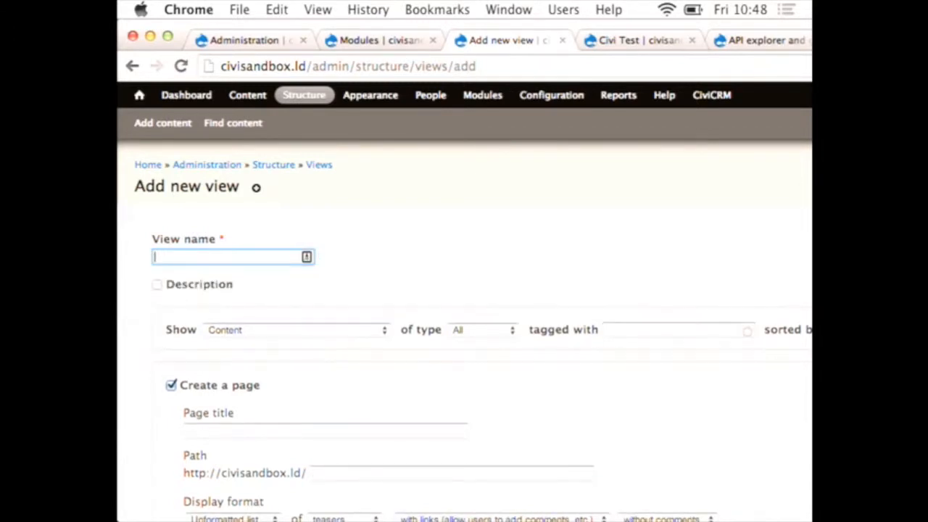
{"action": "type", "text": "Civi te"}
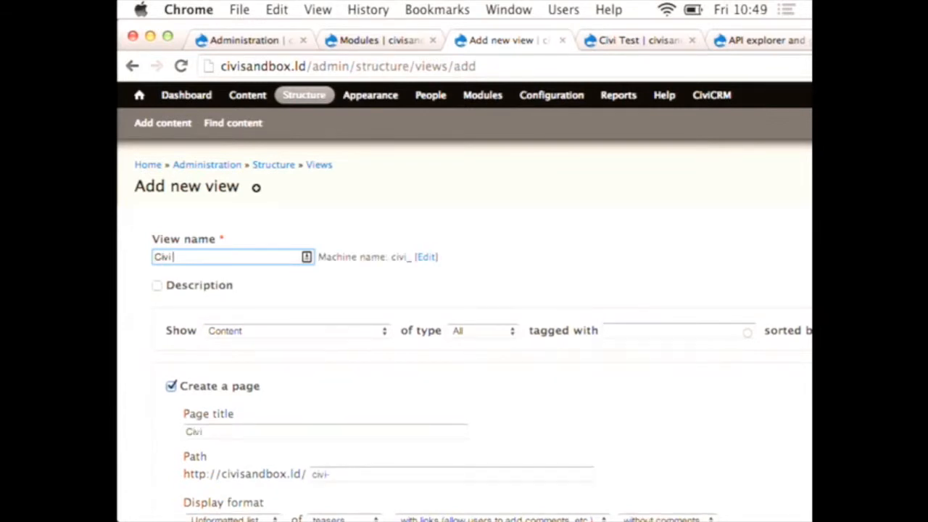
{"action": "key", "text": "BackSpace"}
{"action": "key", "text": "BackSpace"}
{"action": "type", "text": "Demo"}
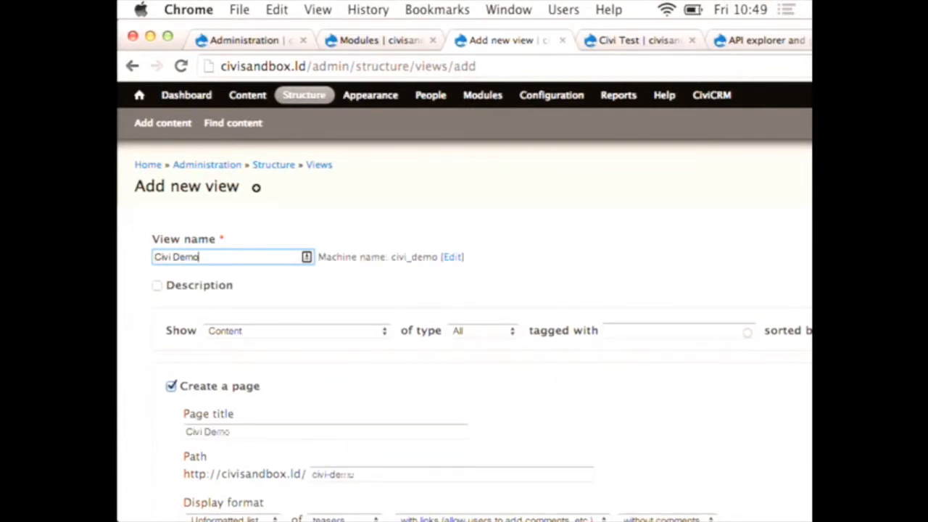
Step: Set the new view to show CiviCRM Contacts, then create it and continue to its detailed editing page
{"action": "left_click", "coordinate": [243, 340]}
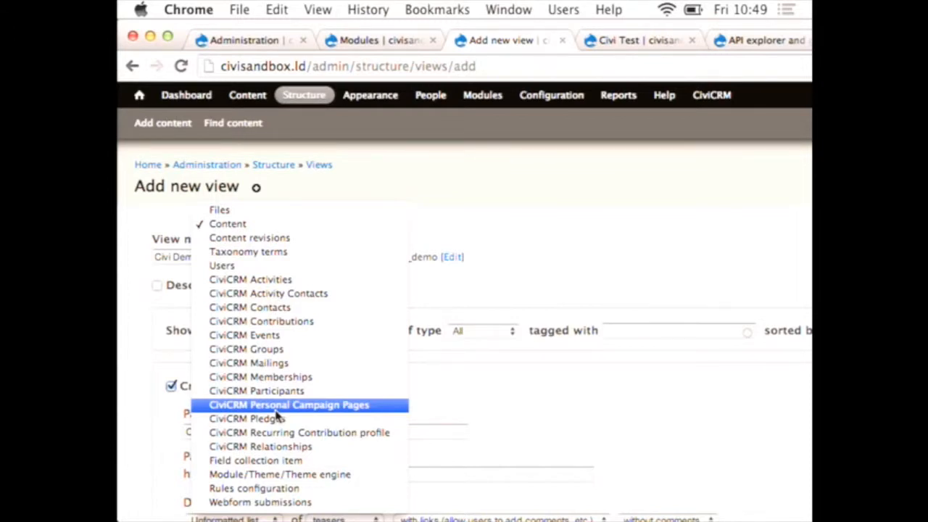
{"action": "left_click", "coordinate": [276, 307]}
{"action": "scroll", "coordinate": [415, 423], "scroll_direction": "down", "scroll_amount": 5}
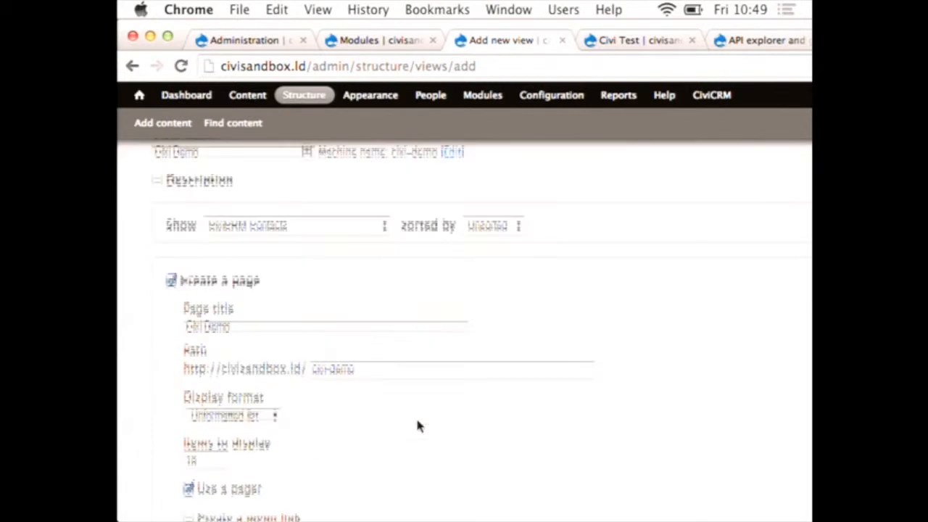
{"action": "left_click", "coordinate": [351, 483]}
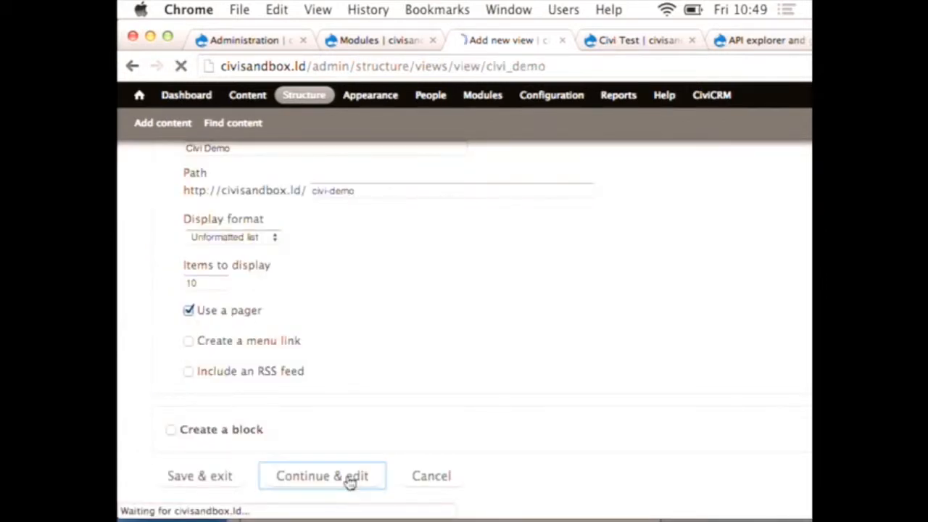
Step: Add the CiviCRM Contacts: Display Name field to the view for all displays, keeping its default label settings
{"action": "scroll", "coordinate": [360, 417], "scroll_direction": "down", "scroll_amount": 5}
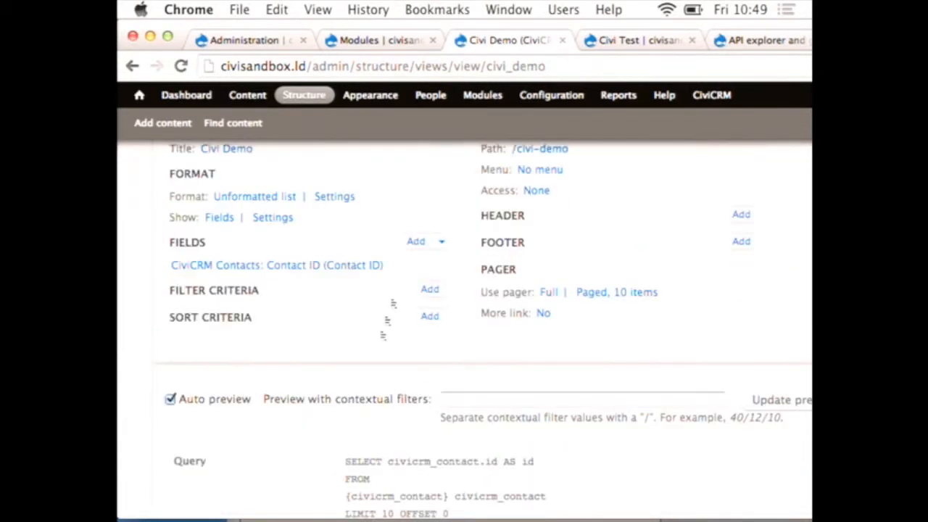
{"action": "left_click", "coordinate": [415, 243]}
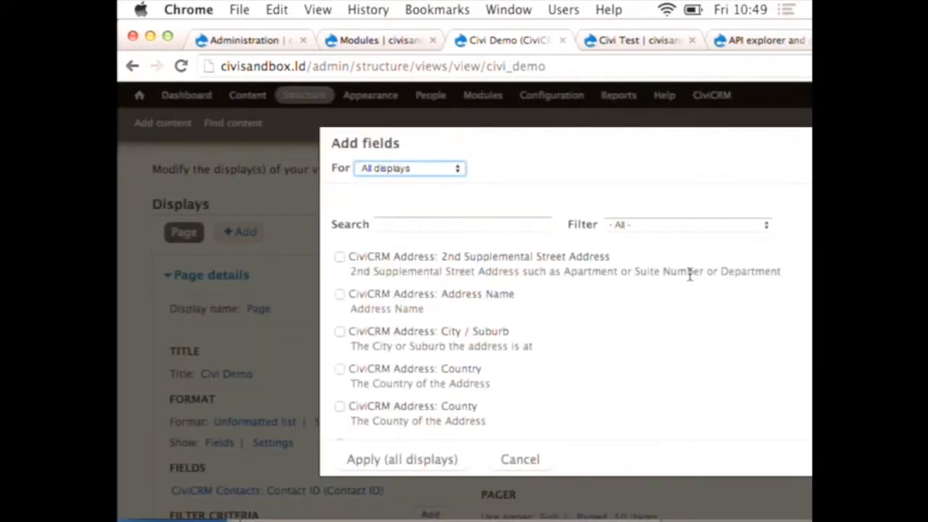
{"action": "left_click", "coordinate": [689, 228]}
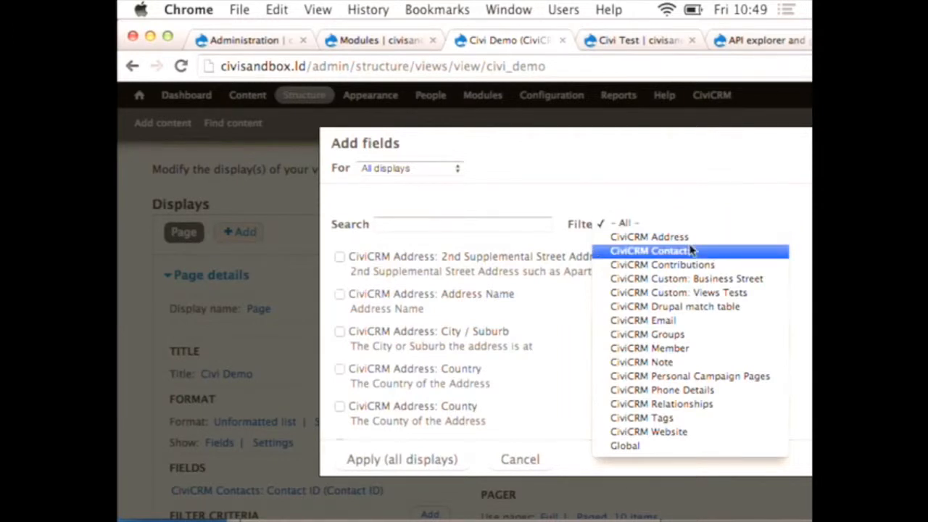
{"action": "left_click", "coordinate": [693, 250]}
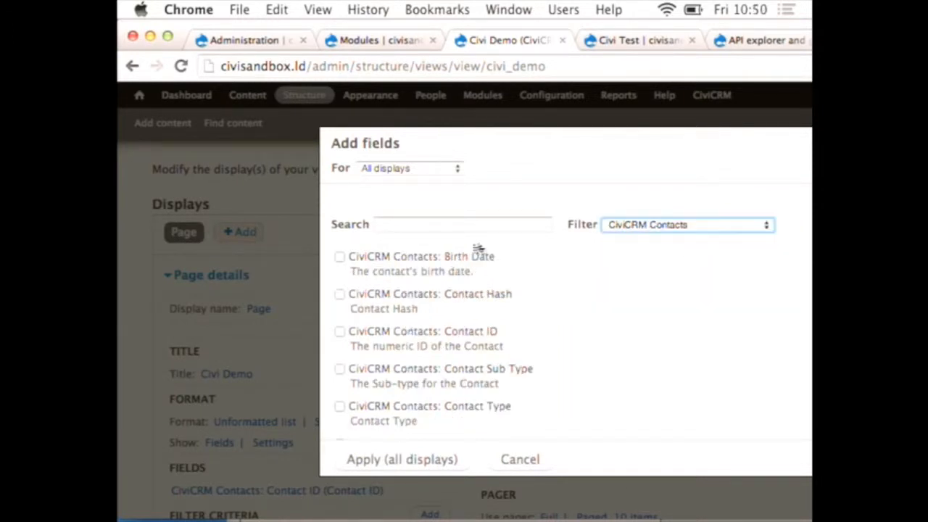
{"action": "left_click", "coordinate": [409, 225]}
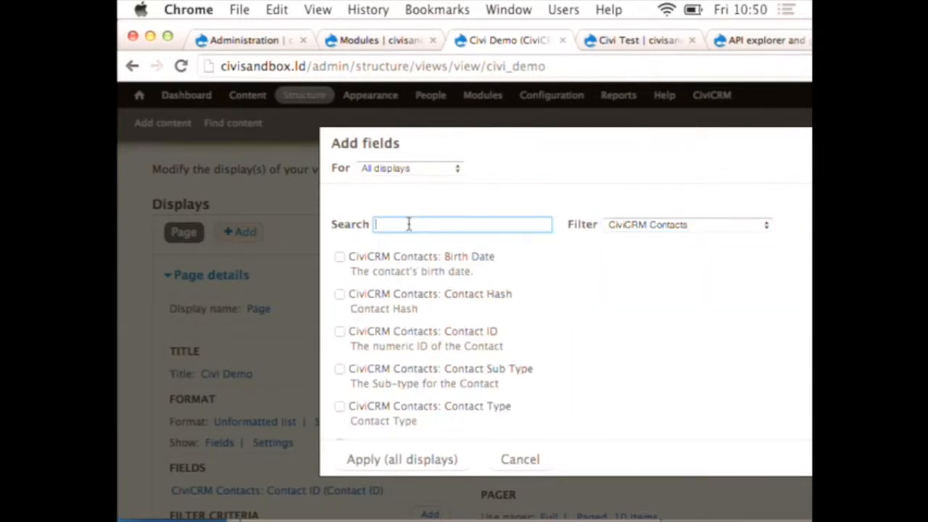
{"action": "type", "text": "disp"}
{"action": "left_click", "coordinate": [341, 257]}
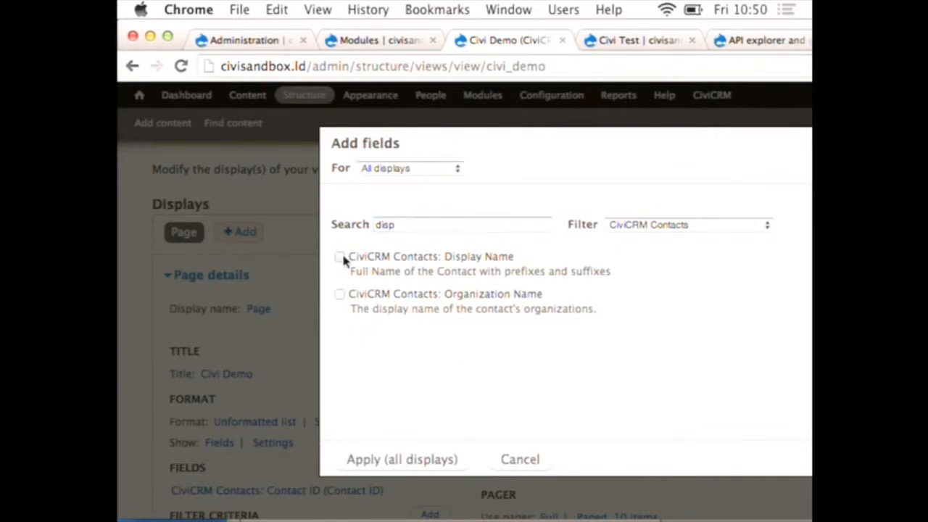
{"action": "left_click", "coordinate": [389, 464]}
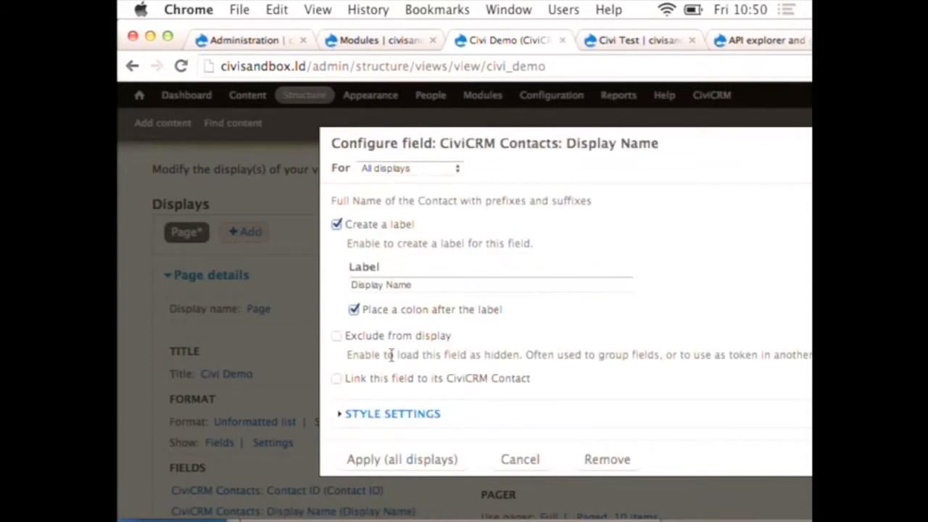
{"action": "left_click", "coordinate": [405, 461]}
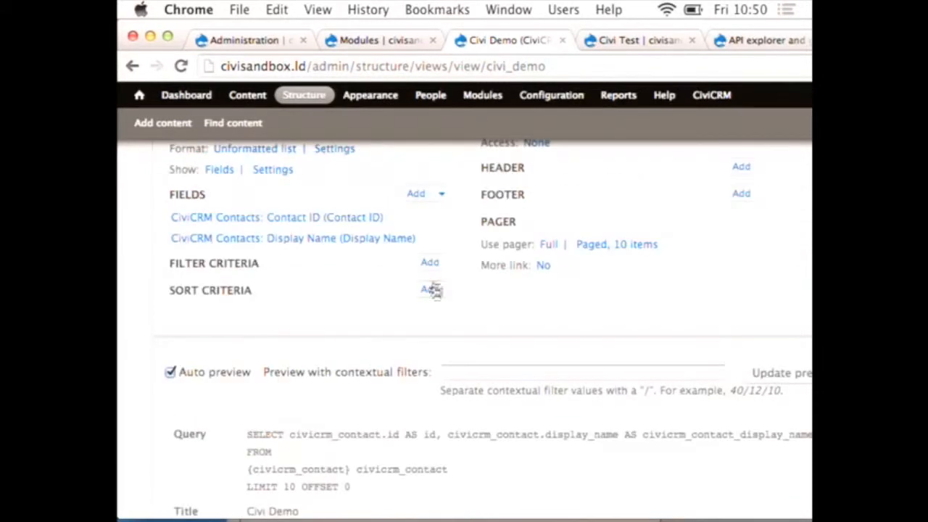
Step: Add a CiviCRM Contacts: Display Name filter exposed to visitors as a single filter, and check the view's preview
{"action": "left_click", "coordinate": [430, 264]}
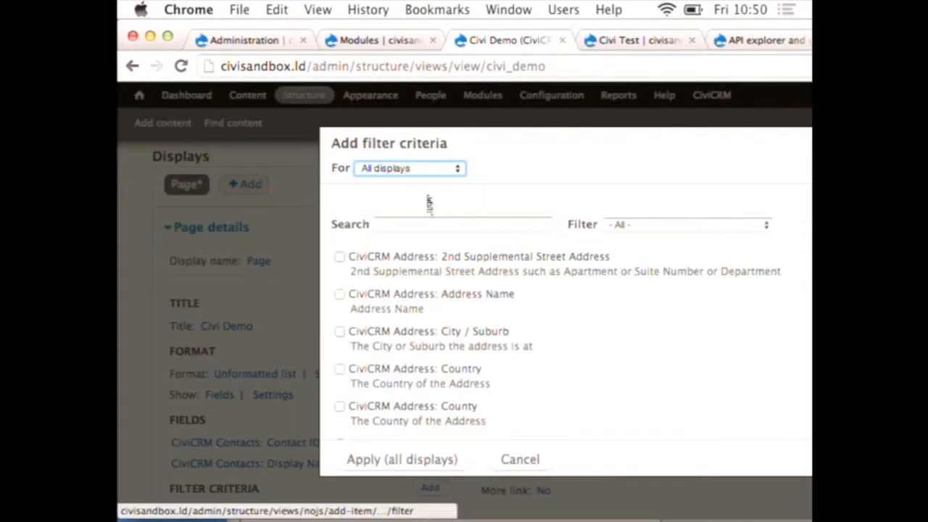
{"action": "type", "text": "name"}
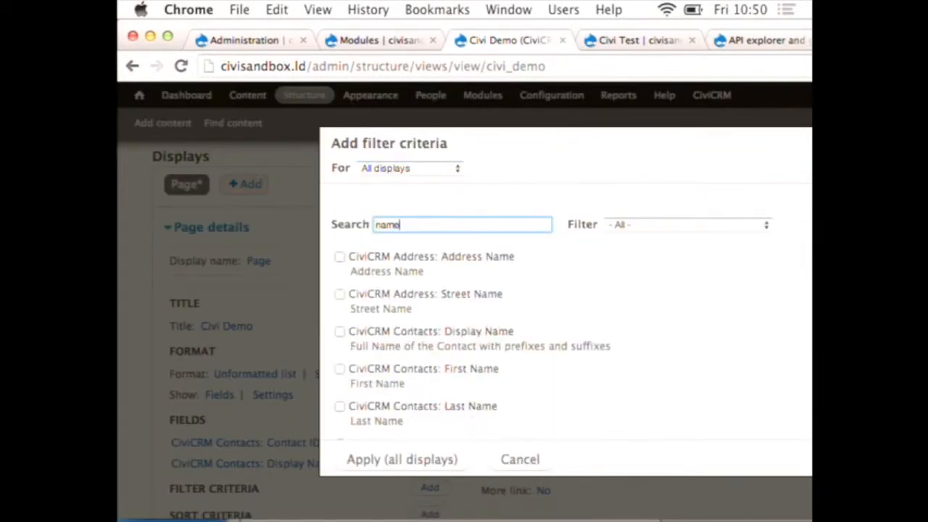
{"action": "left_click", "coordinate": [340, 332]}
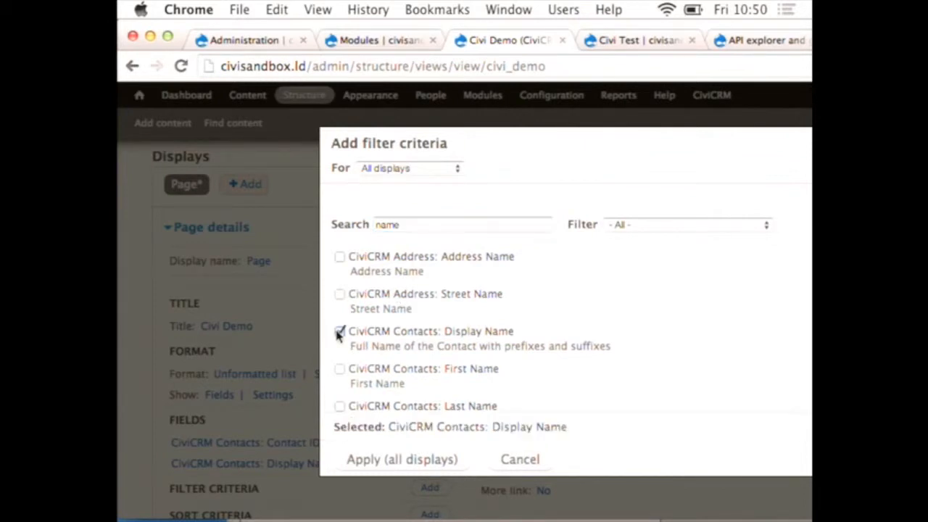
{"action": "left_click", "coordinate": [389, 473]}
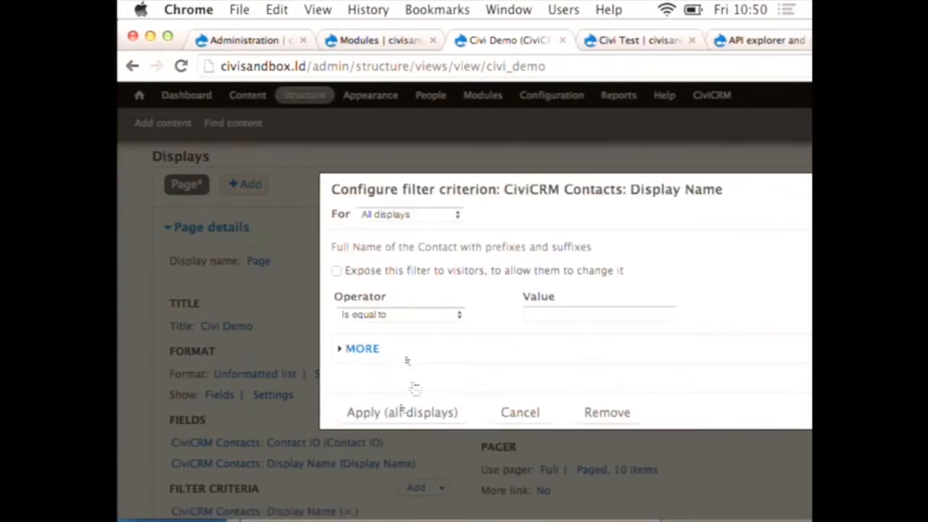
{"action": "left_click", "coordinate": [408, 274]}
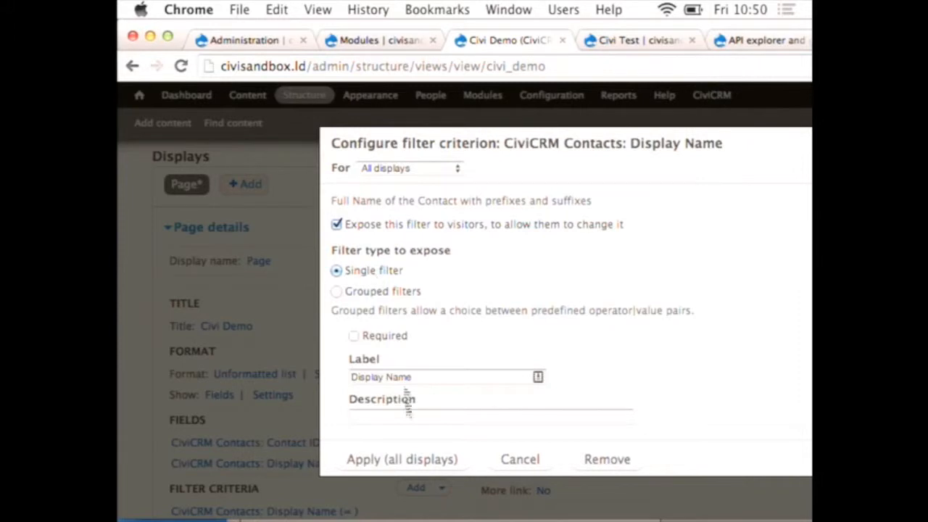
{"action": "left_click", "coordinate": [416, 458]}
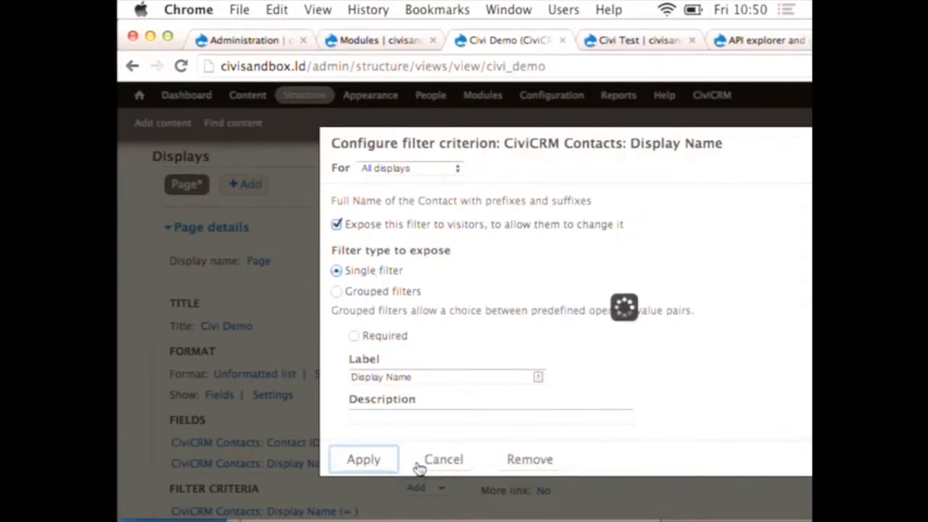
{"action": "scroll", "coordinate": [417, 467], "scroll_direction": "down", "scroll_amount": 10}
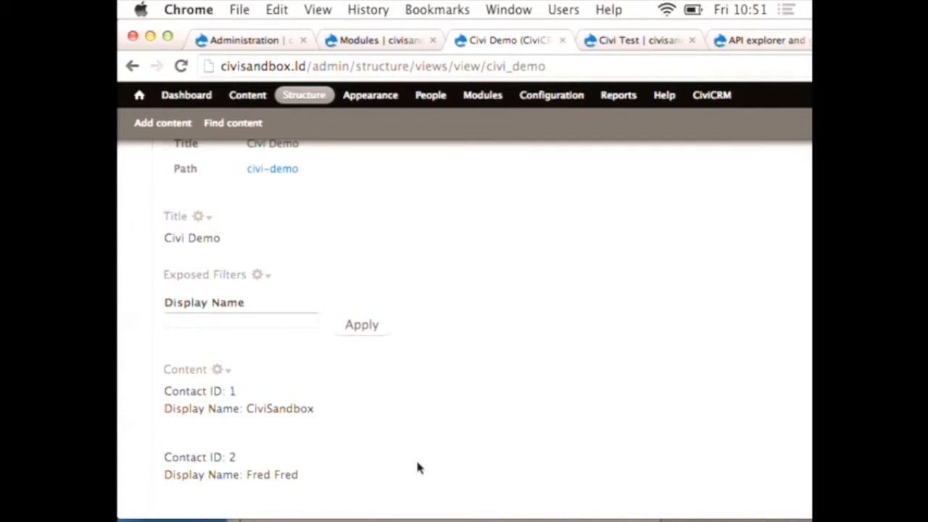
{"action": "scroll", "coordinate": [417, 468], "scroll_direction": "down", "scroll_amount": 3}
Step: Enable CiviCRM processing in the CiviCRM settings of the Civi Test webform
{"action": "left_click", "coordinate": [601, 42]}
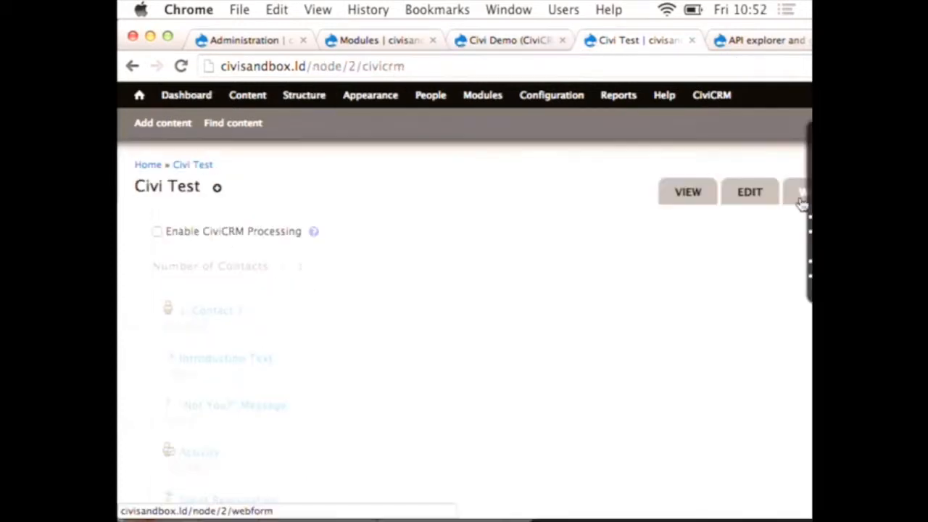
{"action": "left_click", "coordinate": [802, 203]}
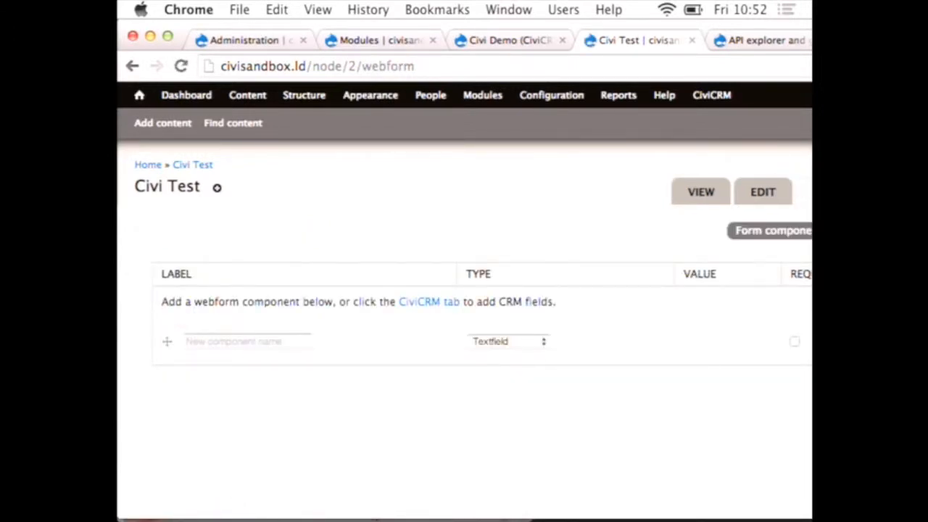
{"action": "left_click", "coordinate": [428, 303]}
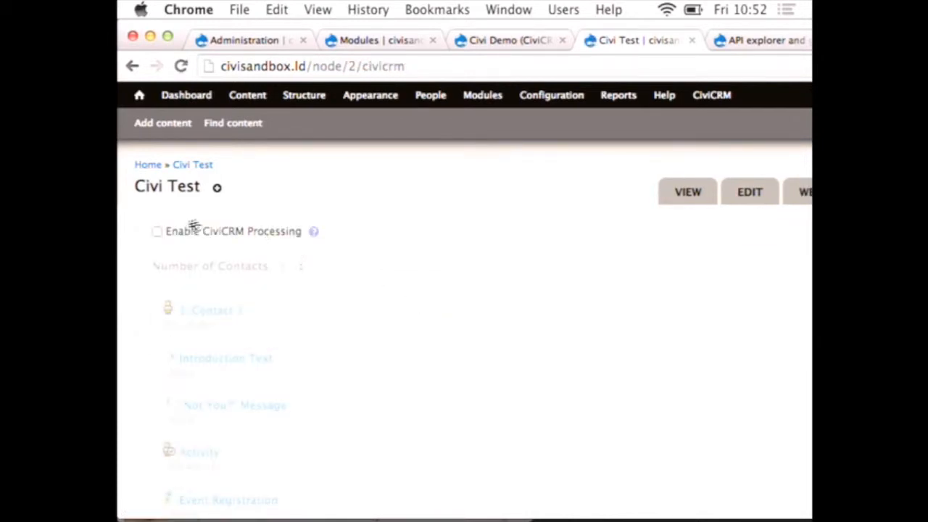
{"action": "left_click", "coordinate": [156, 231]}
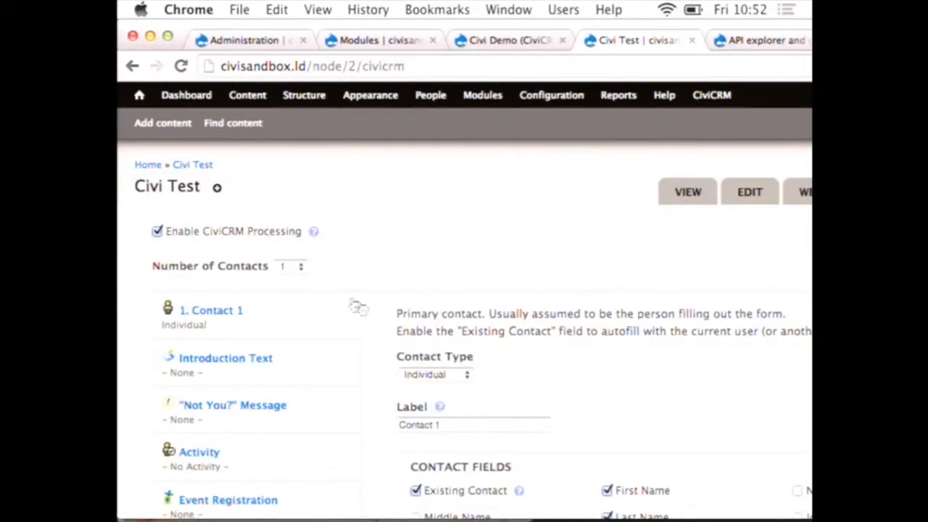
Step: Examine the webform's CiviCRM options, including contact fields, address and phone fields, activity, event registration, memberships and contribution
{"action": "scroll", "coordinate": [379, 311], "scroll_direction": "down", "scroll_amount": 3}
{"action": "scroll", "coordinate": [379, 313], "scroll_direction": "down", "scroll_amount": 2}
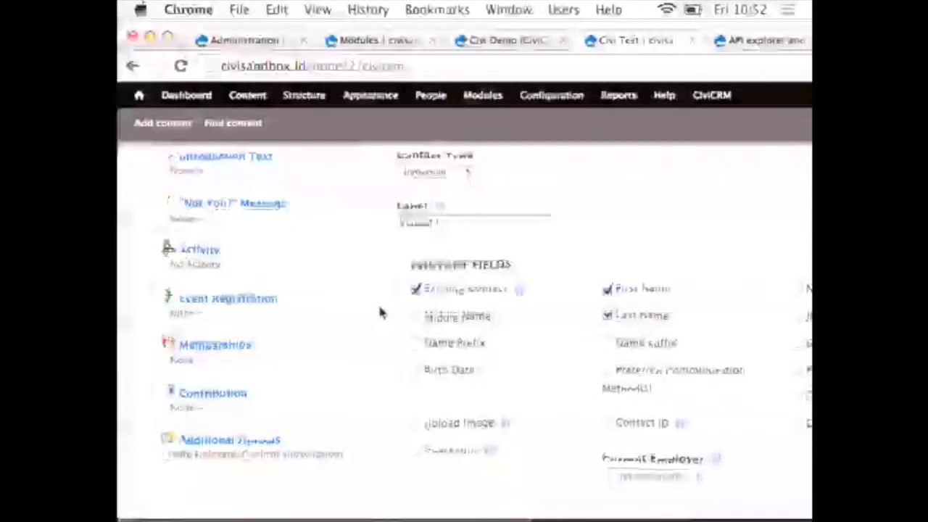
{"action": "scroll", "coordinate": [380, 313], "scroll_direction": "up", "scroll_amount": 2}
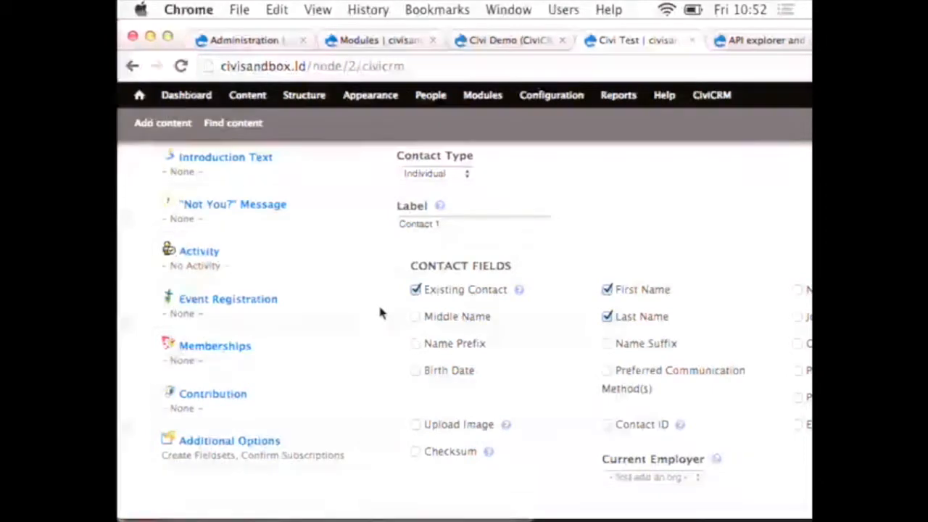
{"action": "scroll", "coordinate": [379, 314], "scroll_direction": "up", "scroll_amount": 2}
{"action": "scroll", "coordinate": [379, 312], "scroll_direction": "down", "scroll_amount": 1}
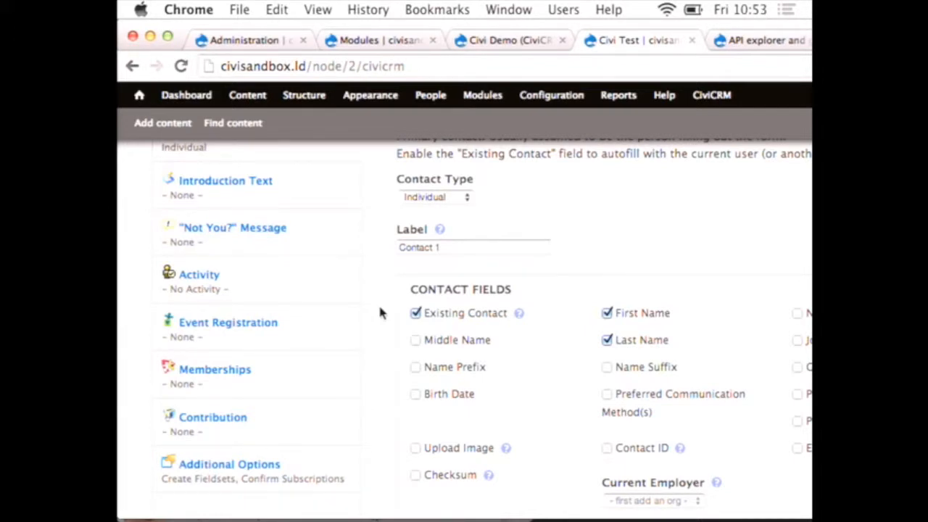
{"action": "scroll", "coordinate": [490, 363], "scroll_direction": "down", "scroll_amount": 2}
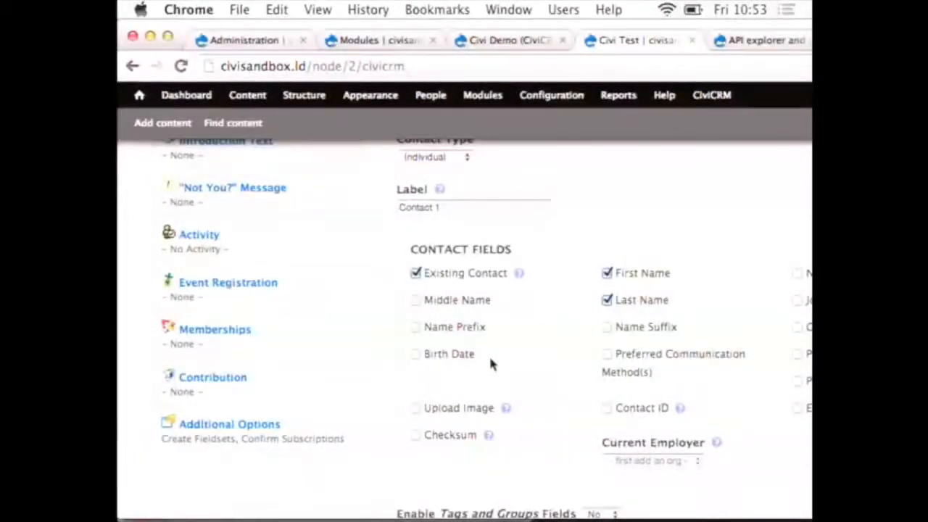
{"action": "scroll", "coordinate": [490, 360], "scroll_direction": "down", "scroll_amount": 5}
{"action": "scroll", "coordinate": [489, 353], "scroll_direction": "up", "scroll_amount": 5}
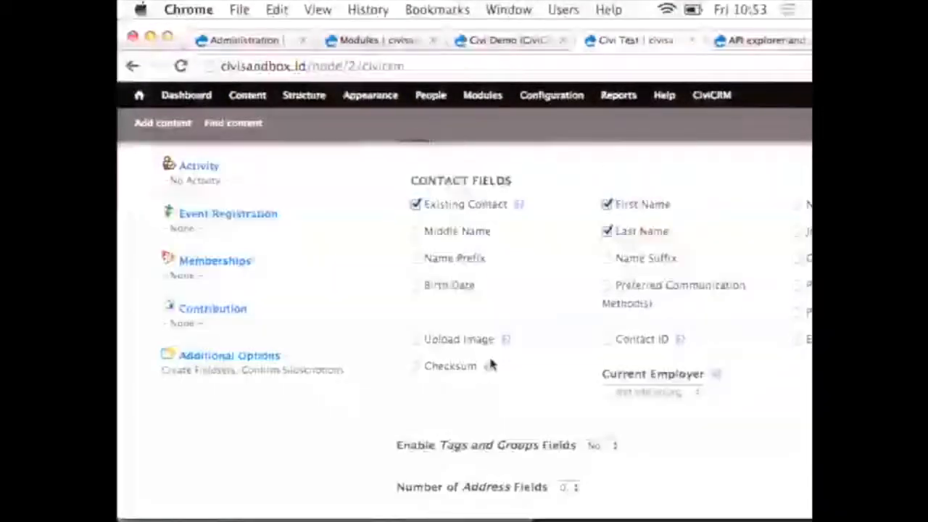
{"action": "scroll", "coordinate": [490, 359], "scroll_direction": "down", "scroll_amount": 5}
{"action": "scroll", "coordinate": [490, 363], "scroll_direction": "down", "scroll_amount": 4}
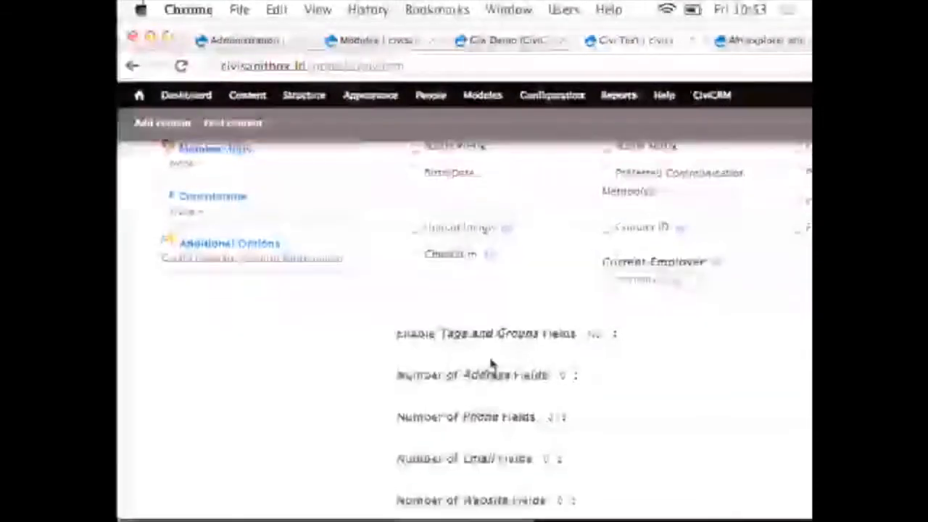
{"action": "scroll", "coordinate": [490, 360], "scroll_direction": "up", "scroll_amount": 10}
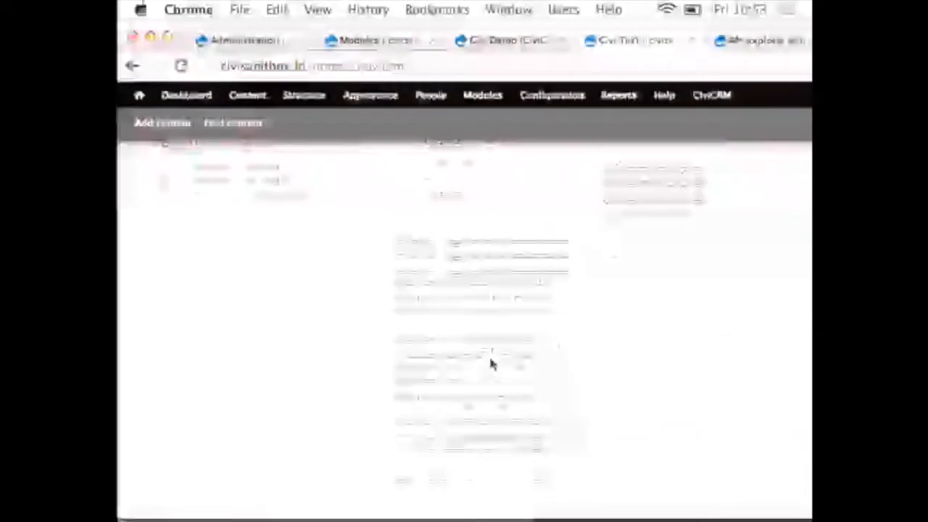
{"action": "scroll", "coordinate": [490, 362], "scroll_direction": "up", "scroll_amount": 1}
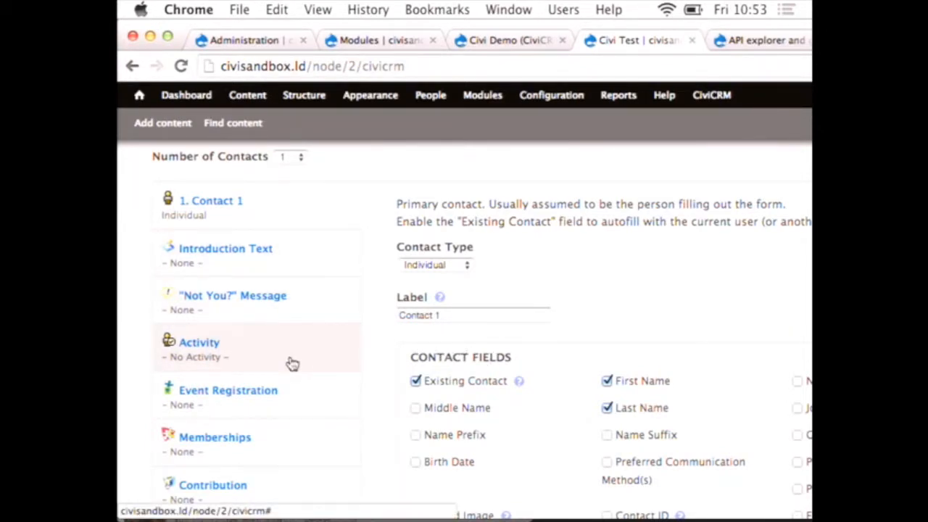
{"action": "scroll", "coordinate": [292, 363], "scroll_direction": "down", "scroll_amount": 1}
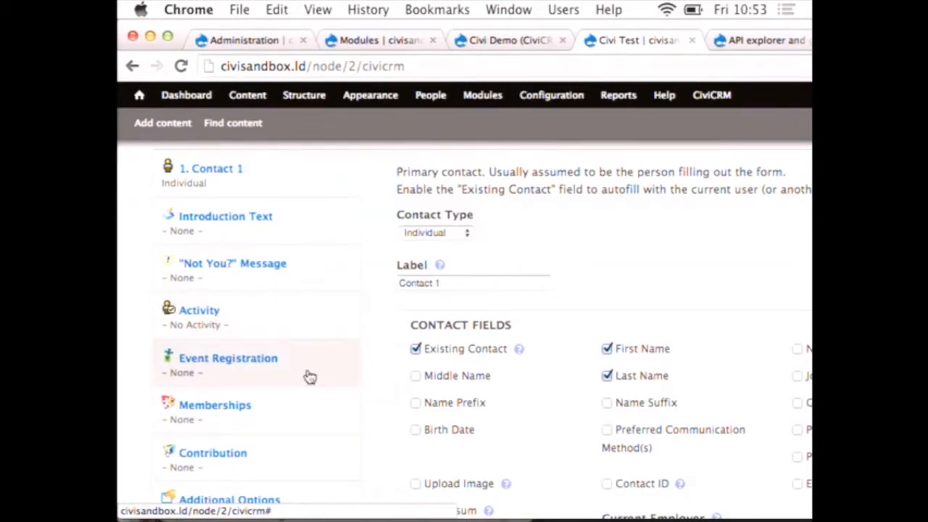
{"action": "scroll", "coordinate": [309, 374], "scroll_direction": "down", "scroll_amount": 1}
{"action": "scroll", "coordinate": [309, 377], "scroll_direction": "down", "scroll_amount": 1}
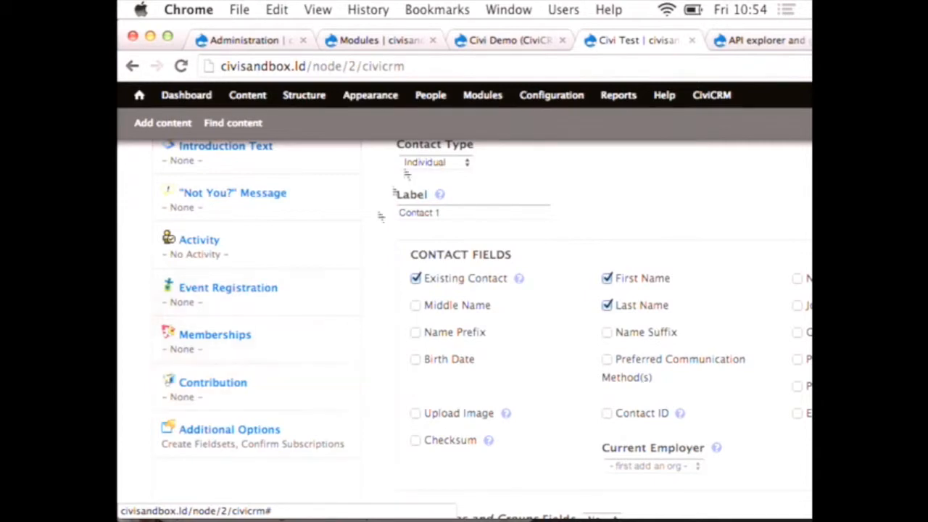
Step: Switch to the Keynote presentation and advance from the Drupal Love slide to the Overrides slide
{"action": "key", "text": "super+Tab"}
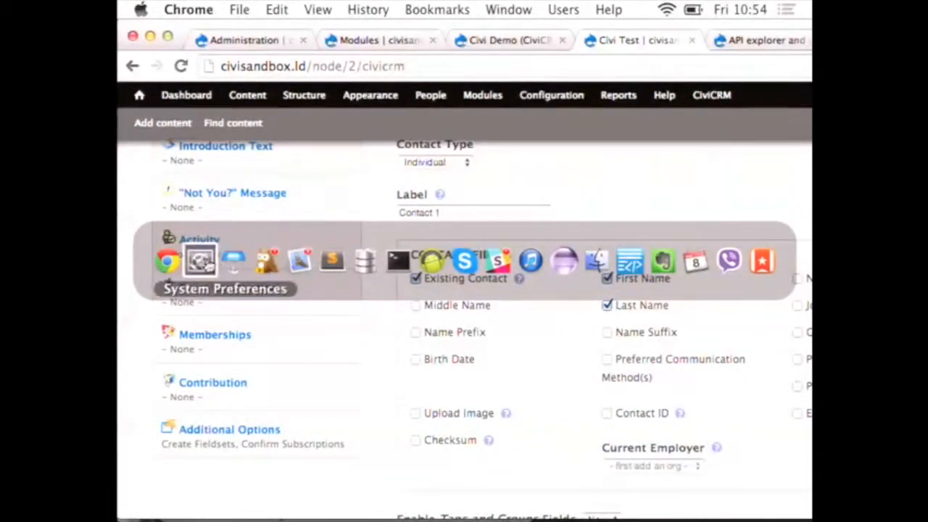
{"action": "left_click", "coordinate": [234, 262]}
{"action": "left_click", "coordinate": [320, 54]}
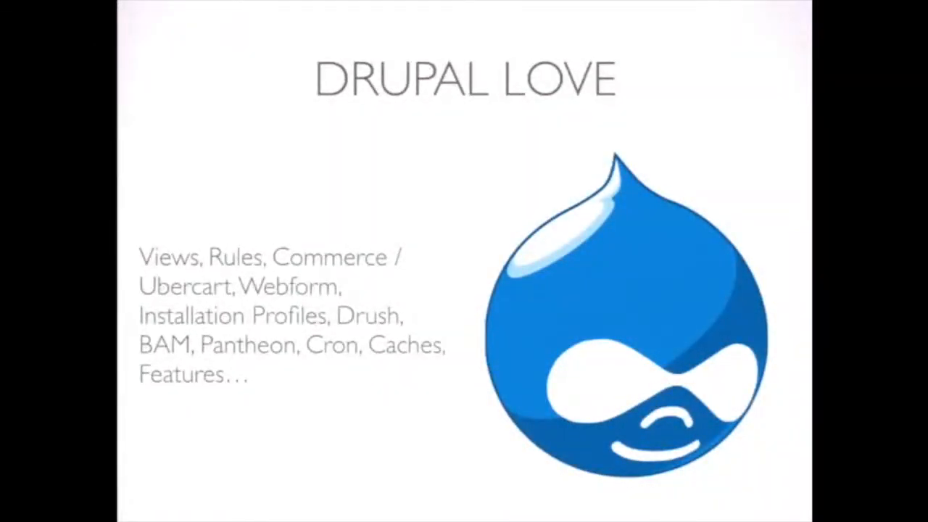
{"action": "key", "text": "Right"}
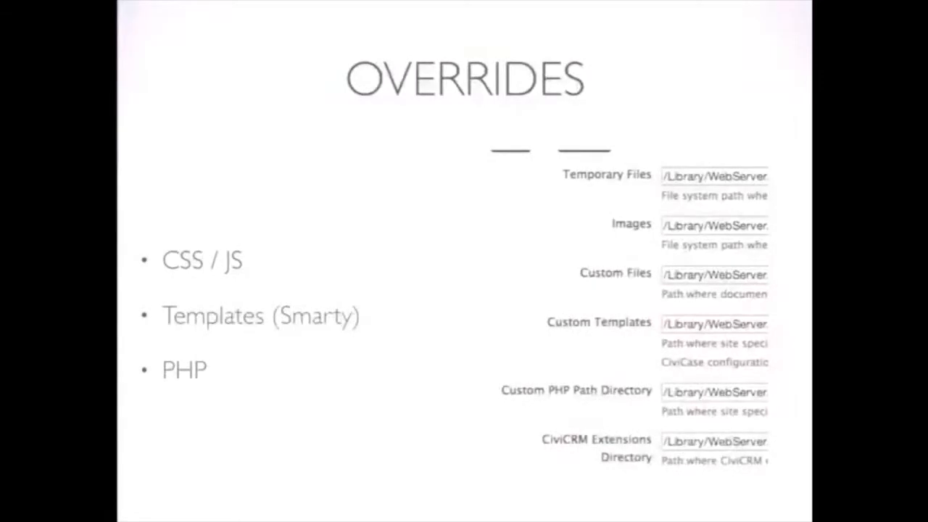
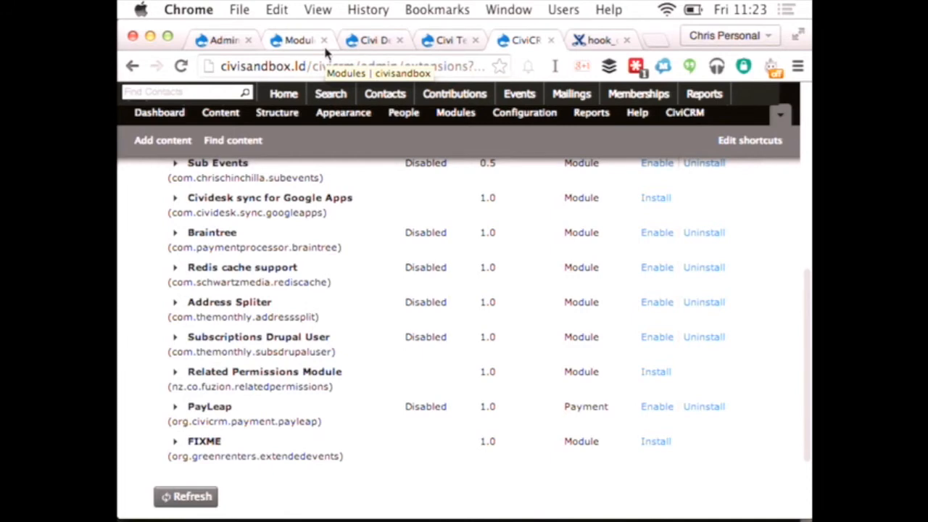
Step: Search the Drupal modules list for "sync" and examine the CiviGroup Roles Sync and CiviMember Roles Sync entries
{"action": "left_click", "coordinate": [319, 42]}
{"action": "scroll", "coordinate": [290, 217], "scroll_direction": "down", "scroll_amount": 5}
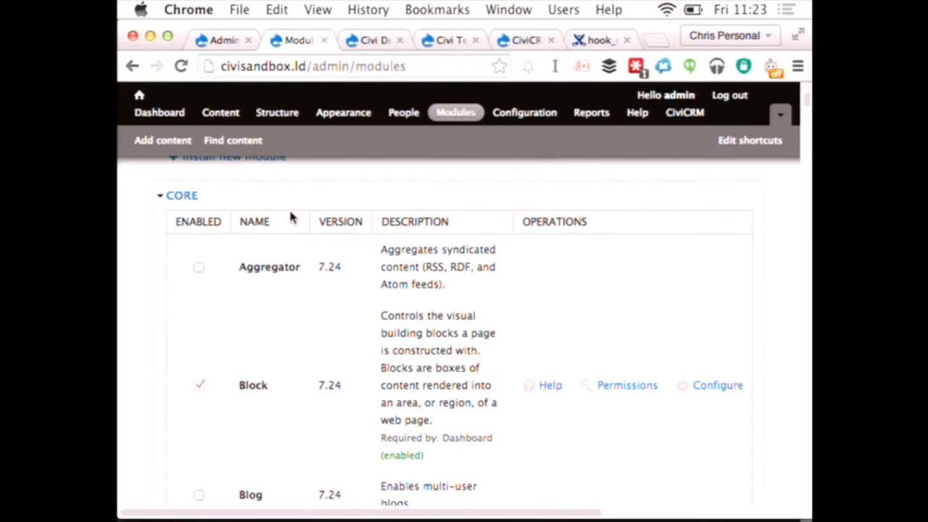
{"action": "key", "text": "super+f"}
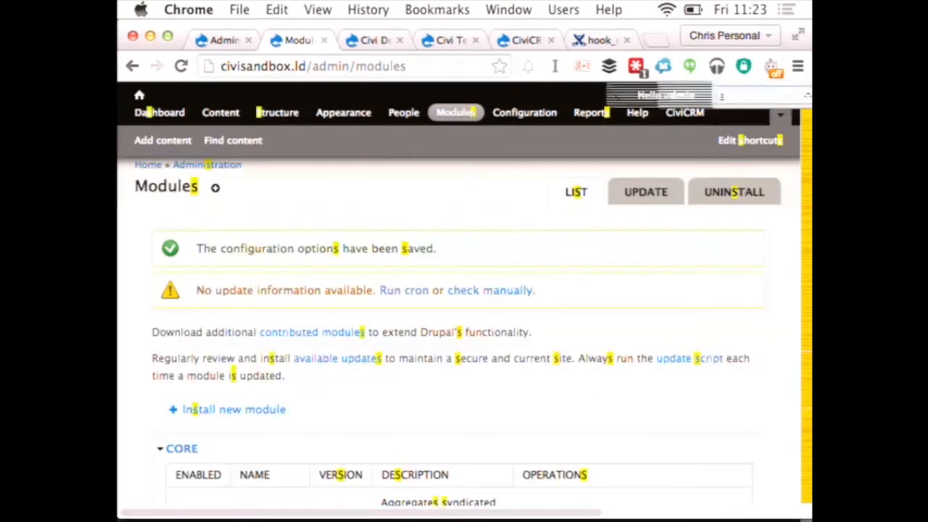
{"action": "type", "text": "sync"}
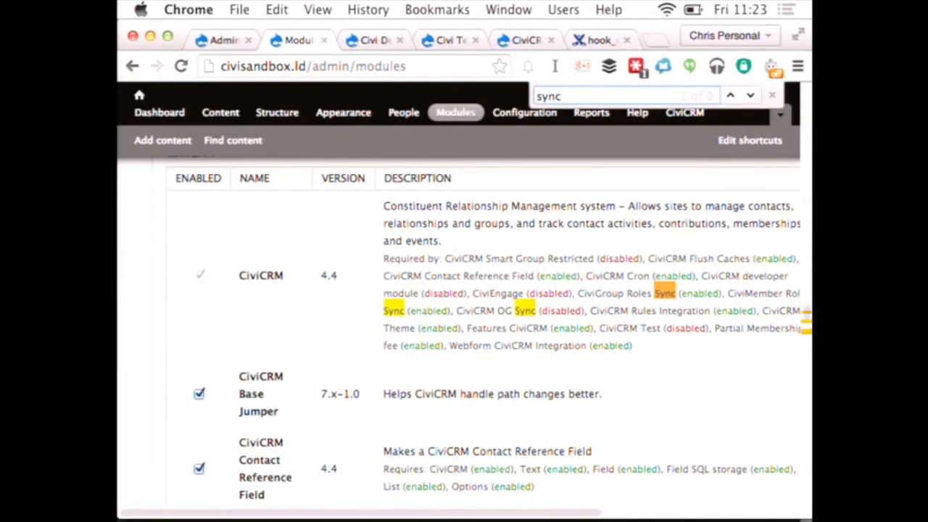
{"action": "scroll", "coordinate": [274, 279], "scroll_direction": "down", "scroll_amount": 5}
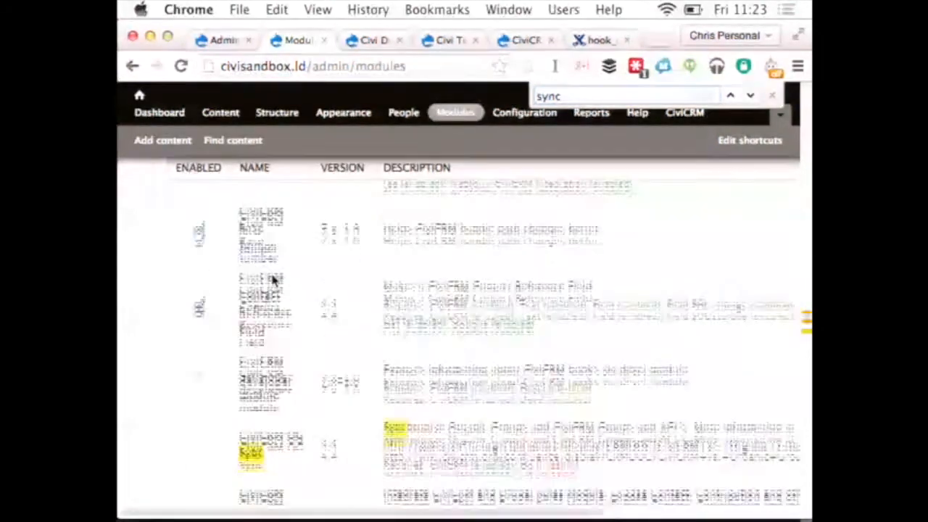
{"action": "scroll", "coordinate": [273, 279], "scroll_direction": "down", "scroll_amount": 6}
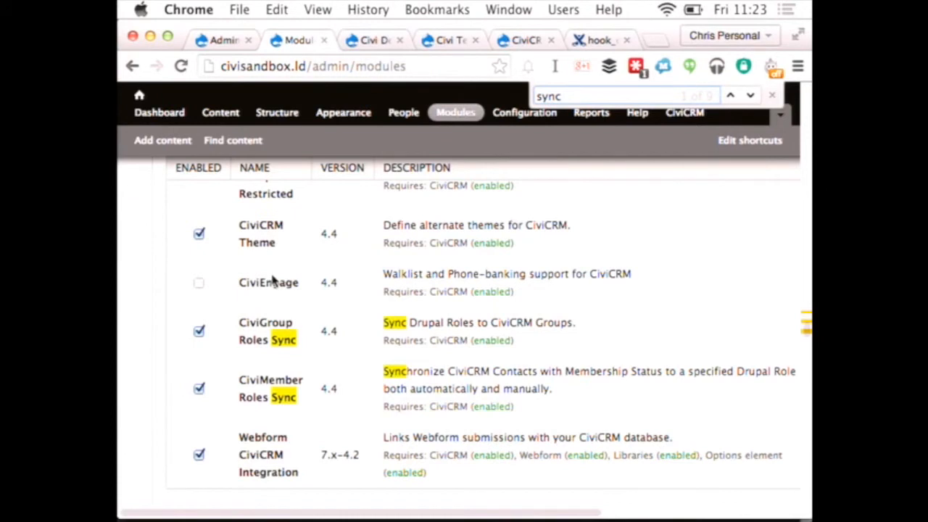
{"action": "scroll", "coordinate": [384, 325], "scroll_direction": "right", "scroll_amount": 2}
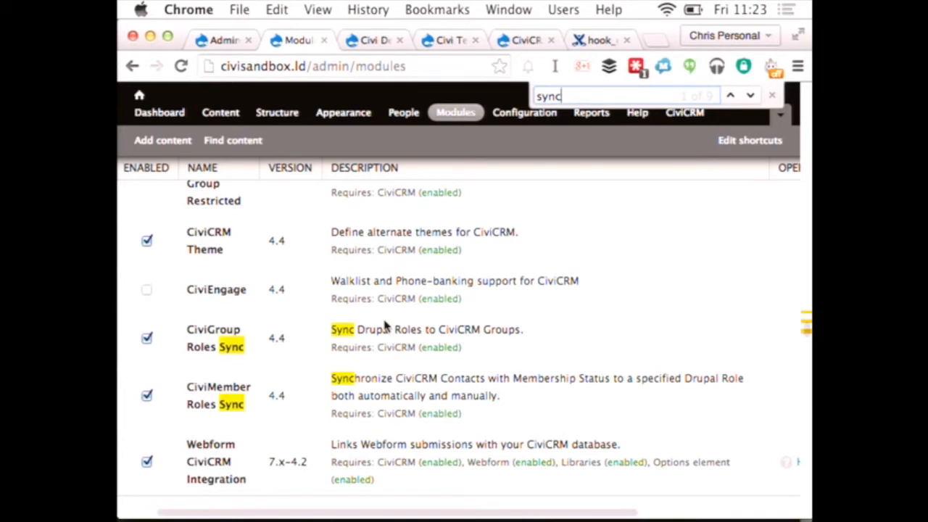
{"action": "scroll", "coordinate": [385, 327], "scroll_direction": "right", "scroll_amount": 6}
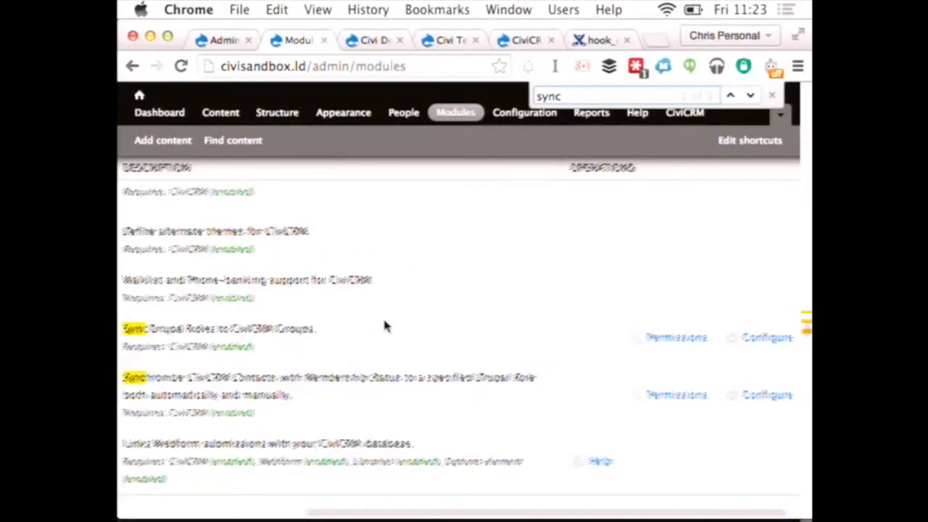
Step: Open the CiviGroup Roles Sync form for adding an association rule and check the available CiviCRM groups and Drupal roles
{"action": "left_click", "coordinate": [759, 338]}
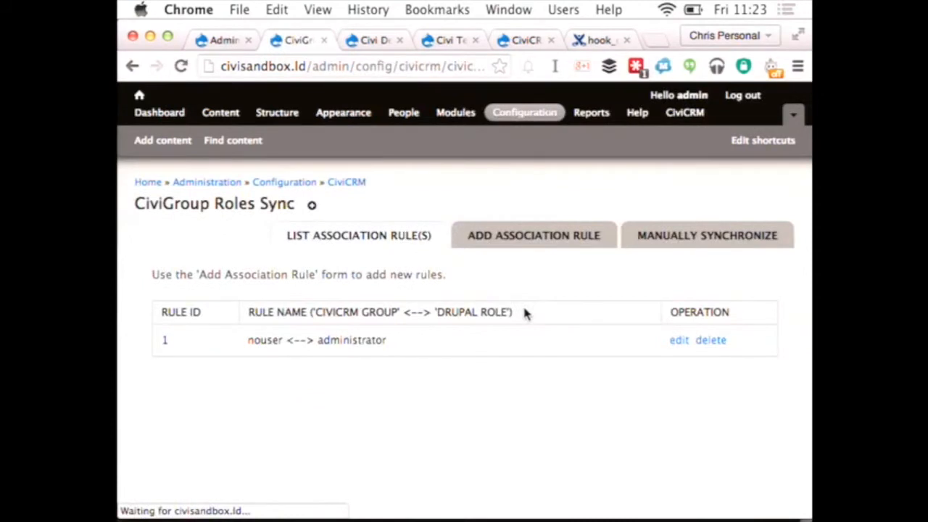
{"action": "left_click", "coordinate": [533, 234]}
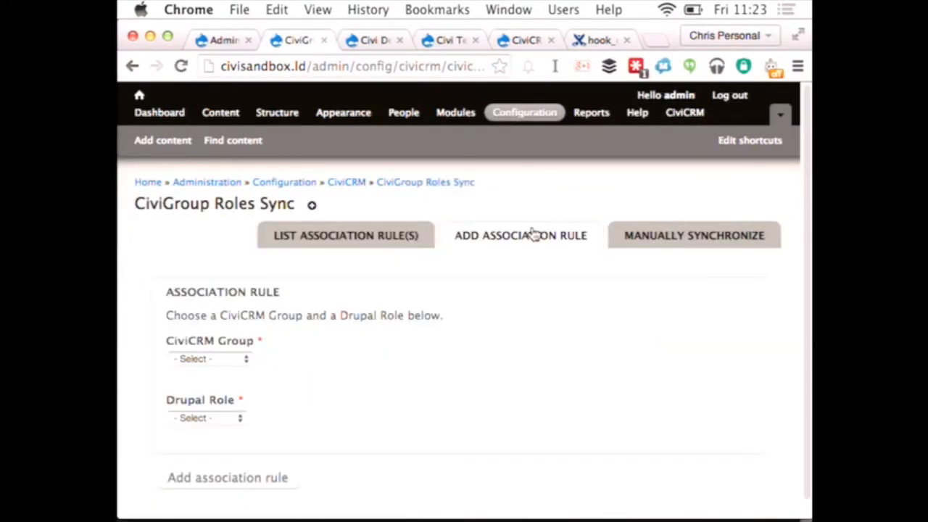
{"action": "left_click", "coordinate": [191, 360]}
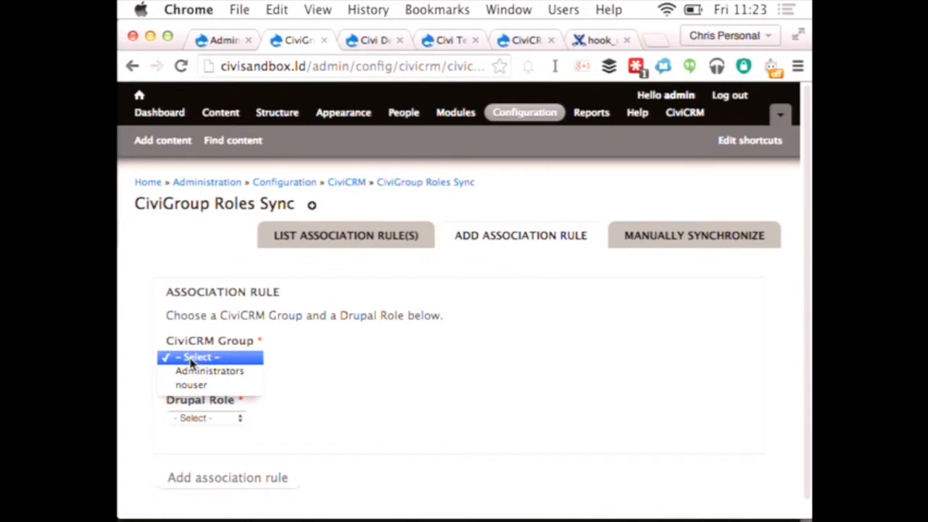
{"action": "left_click", "coordinate": [201, 417]}
{"action": "left_click", "coordinate": [201, 418]}
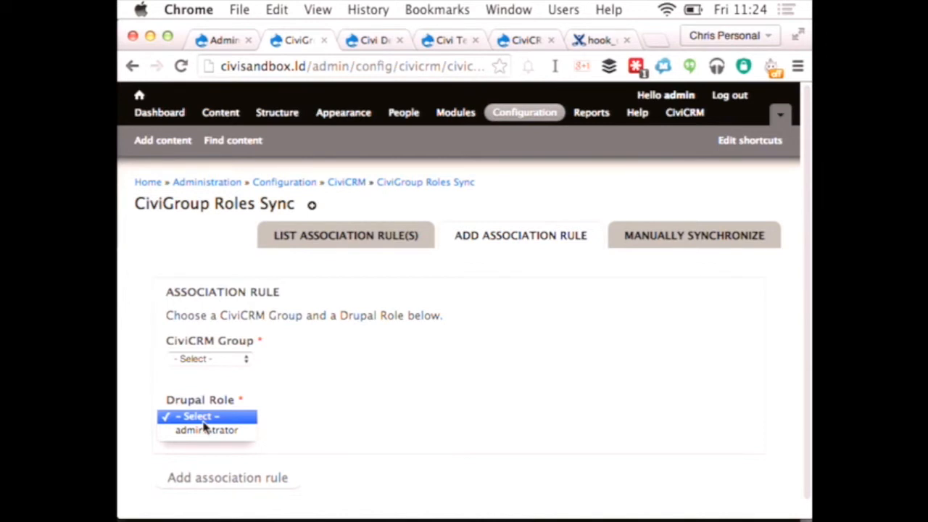
{"action": "left_click", "coordinate": [457, 366]}
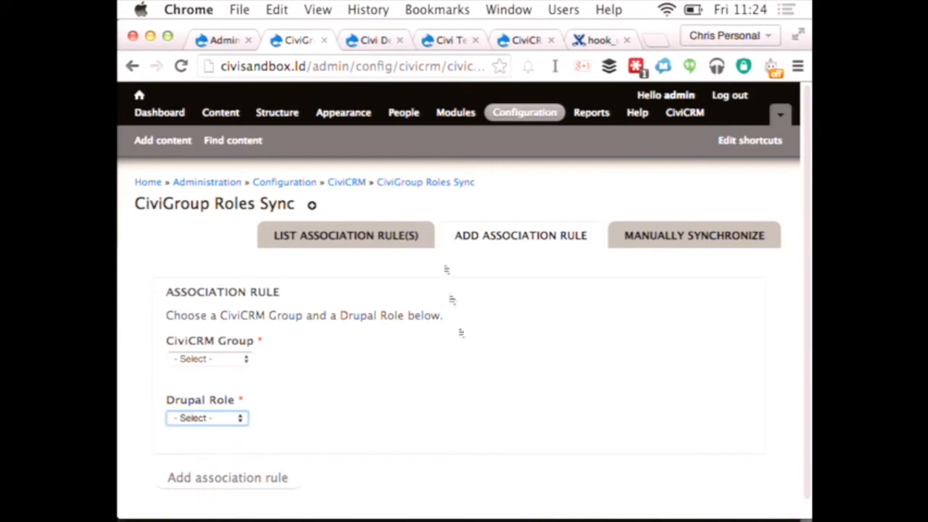
Step: Return to the CiviCRM extensions page, open Advanced Search for contacts and look over its basic criteria
{"action": "left_click", "coordinate": [448, 40]}
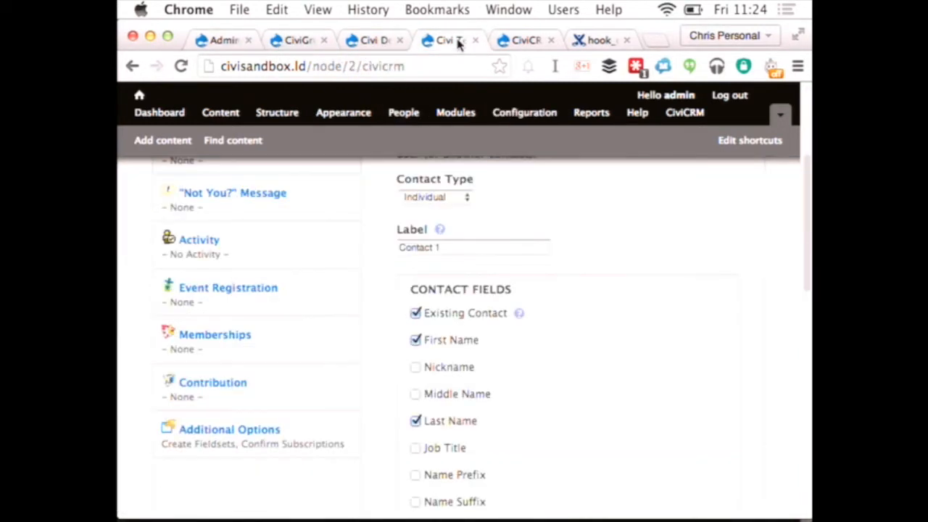
{"action": "left_click", "coordinate": [375, 38]}
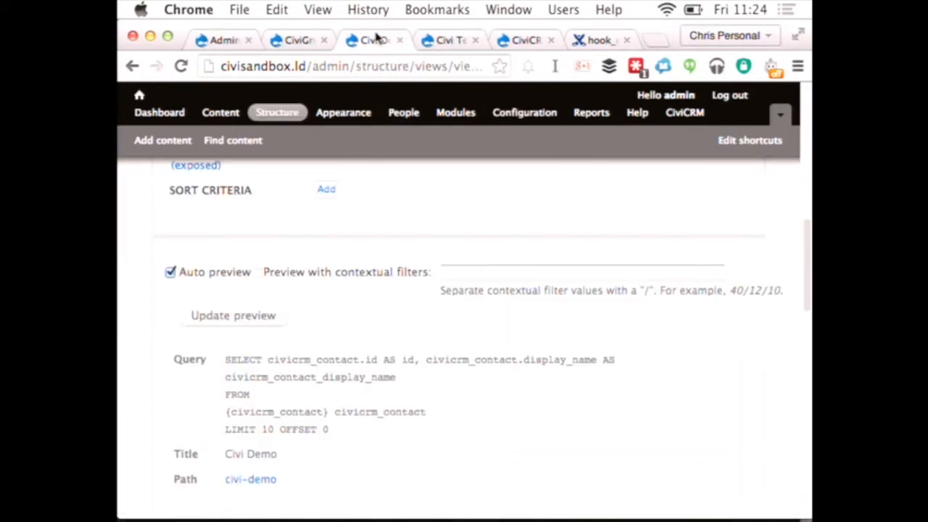
{"action": "left_click", "coordinate": [523, 40]}
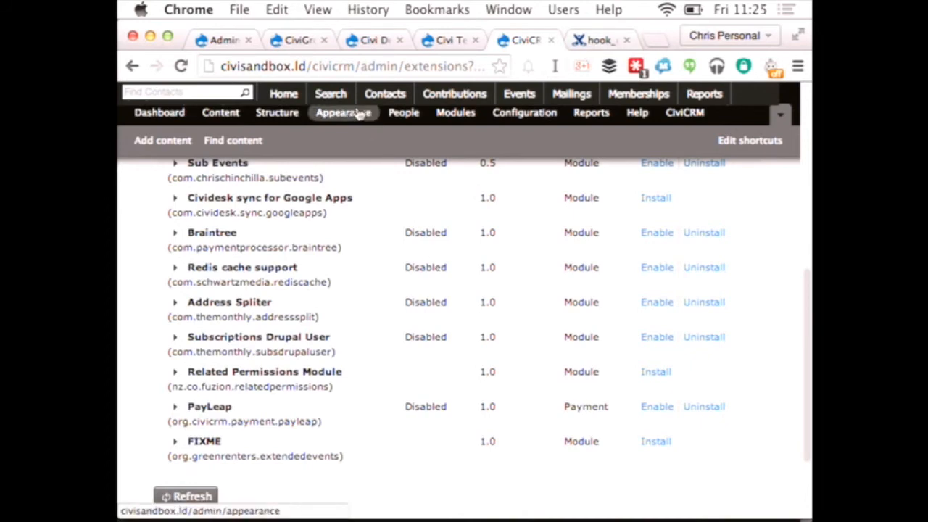
{"action": "mouse_move", "coordinate": [330, 93]}
{"action": "left_click", "coordinate": [339, 136]}
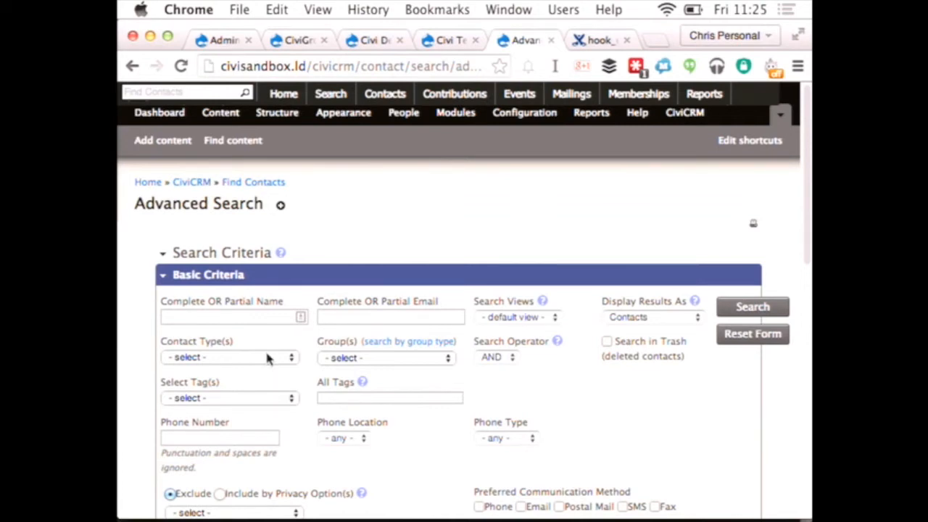
{"action": "scroll", "coordinate": [266, 357], "scroll_direction": "down", "scroll_amount": 1}
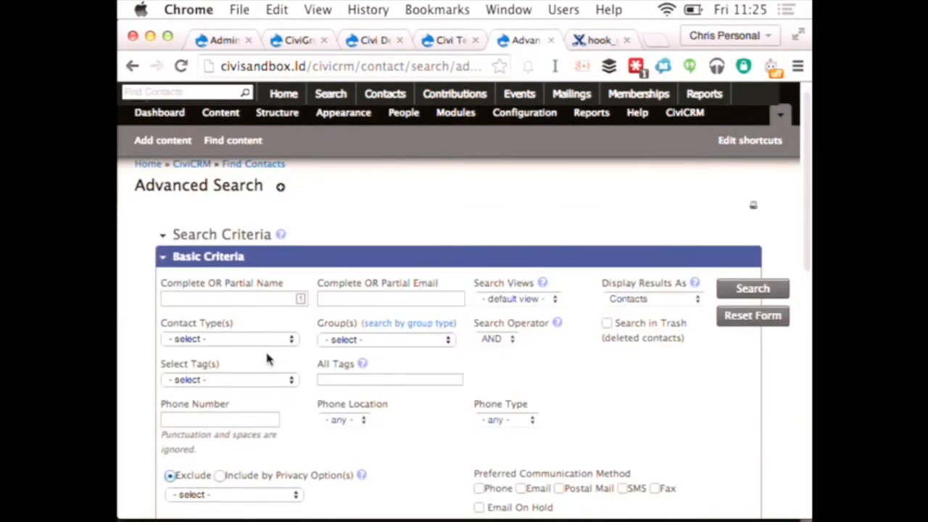
{"action": "scroll", "coordinate": [310, 368], "scroll_direction": "down", "scroll_amount": 2}
{"action": "scroll", "coordinate": [310, 372], "scroll_direction": "down", "scroll_amount": 2}
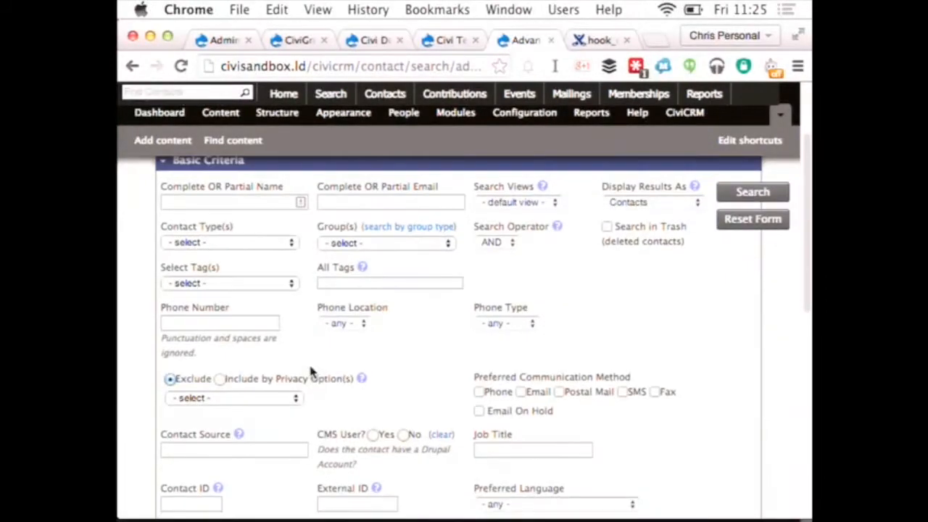
Step: Set the contact type criterion to Organization and run the advanced search
{"action": "left_click", "coordinate": [231, 244]}
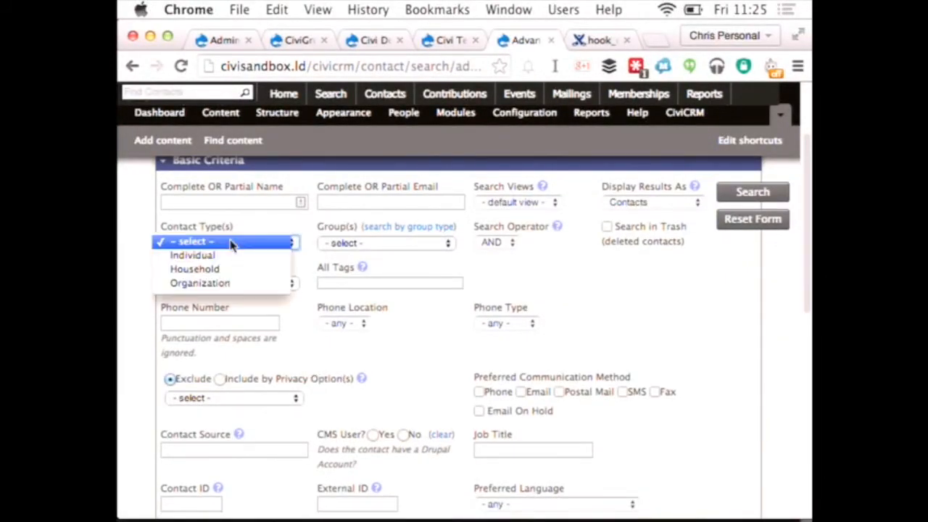
{"action": "left_click", "coordinate": [234, 289]}
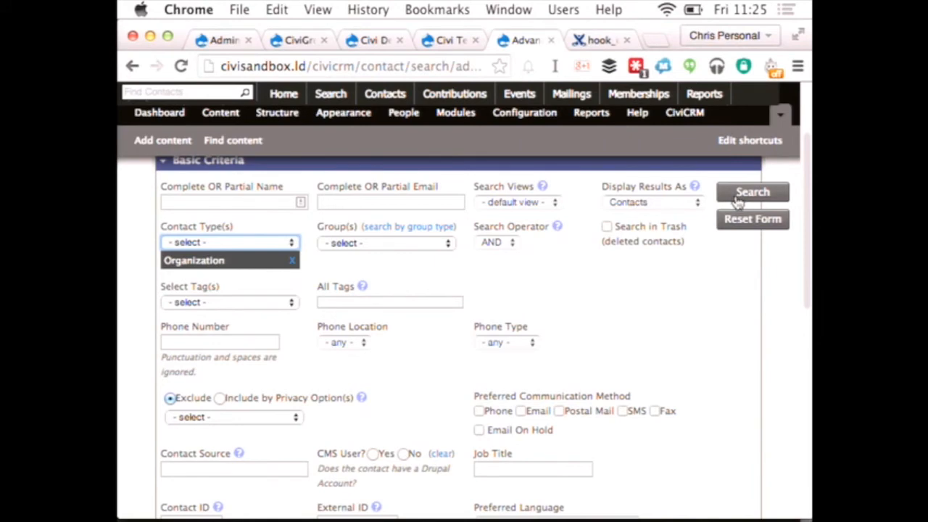
{"action": "scroll", "coordinate": [712, 304], "scroll_direction": "down", "scroll_amount": 10}
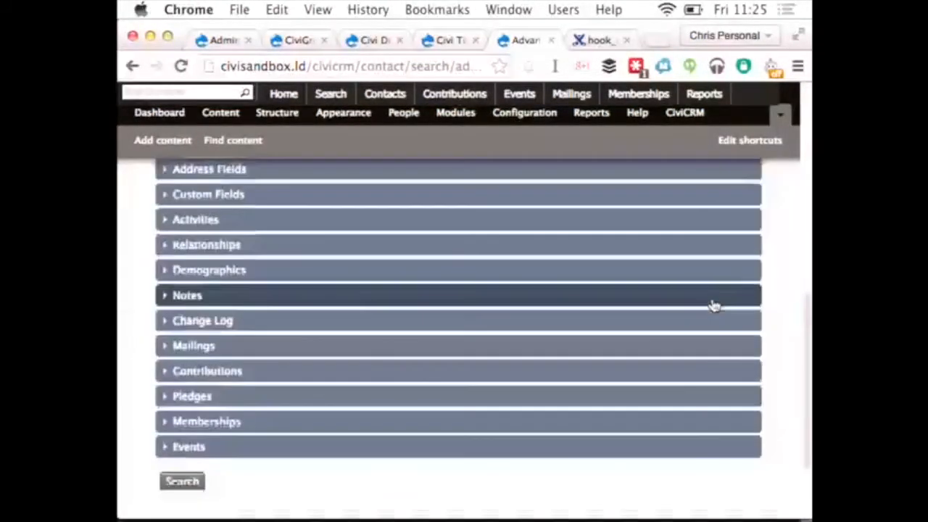
{"action": "scroll", "coordinate": [713, 305], "scroll_direction": "up", "scroll_amount": 10}
{"action": "left_click", "coordinate": [752, 307]}
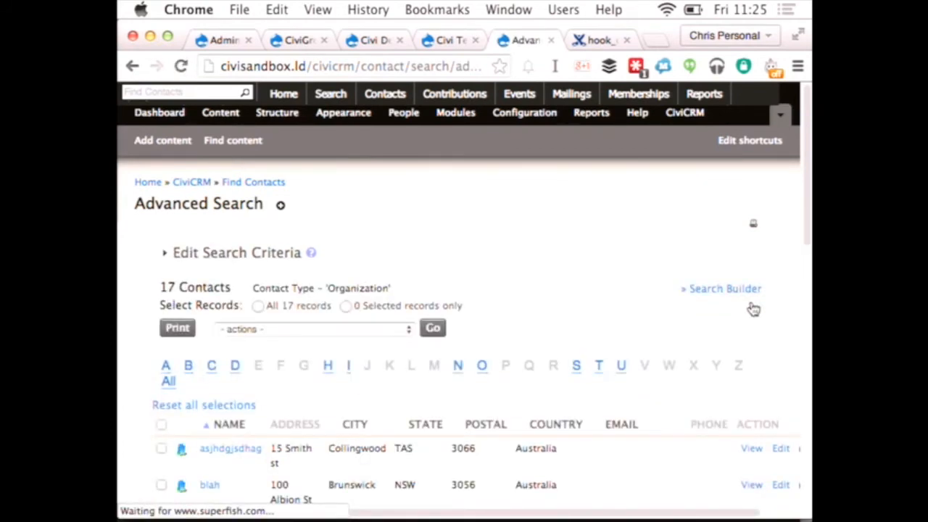
Step: Save all the found organization records as a new smart group named Test
{"action": "scroll", "coordinate": [609, 341], "scroll_direction": "down", "scroll_amount": 1}
{"action": "left_click", "coordinate": [258, 277]}
{"action": "left_click", "coordinate": [259, 299]}
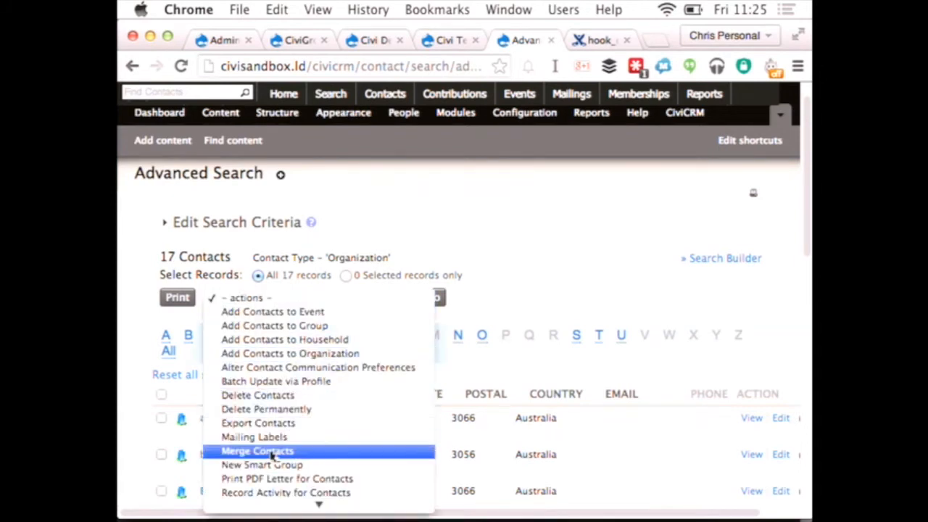
{"action": "left_click", "coordinate": [289, 465]}
{"action": "left_click", "coordinate": [433, 298]}
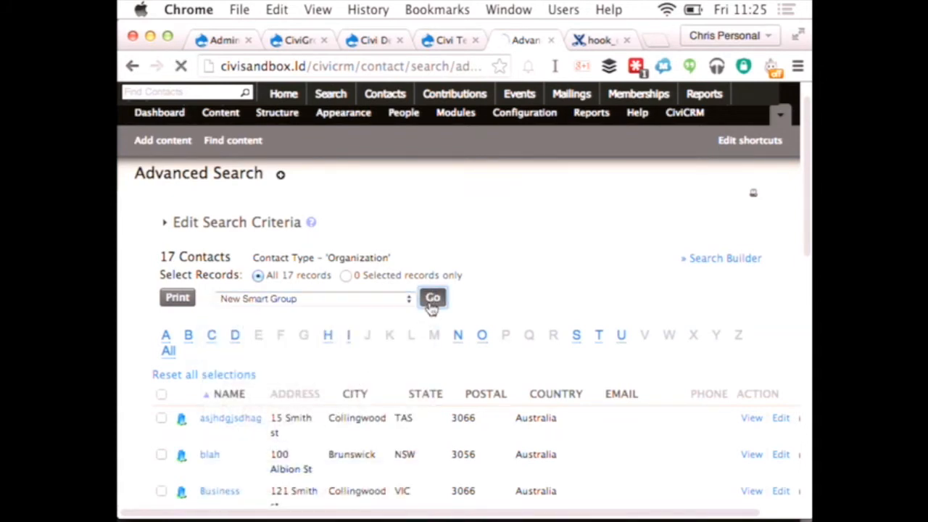
{"action": "left_click", "coordinate": [358, 308]}
{"action": "type", "text": "Test"}
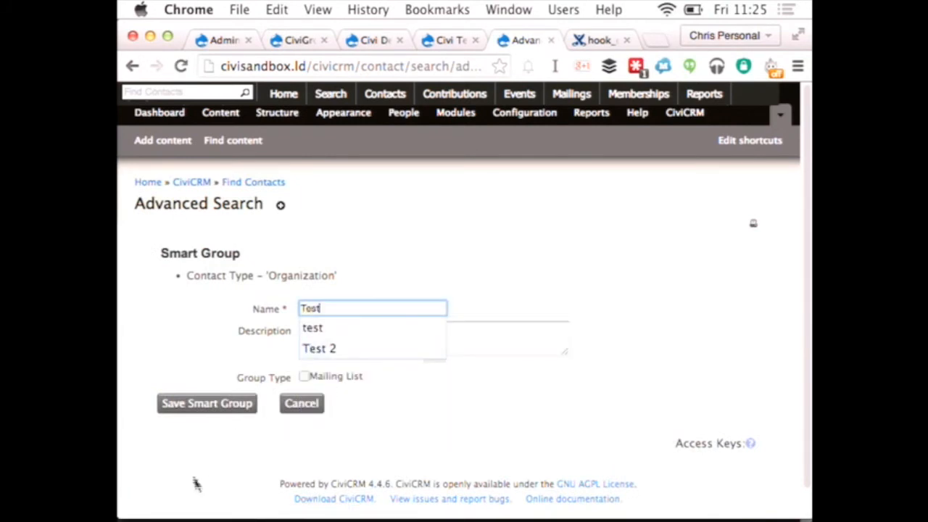
{"action": "left_click", "coordinate": [189, 404]}
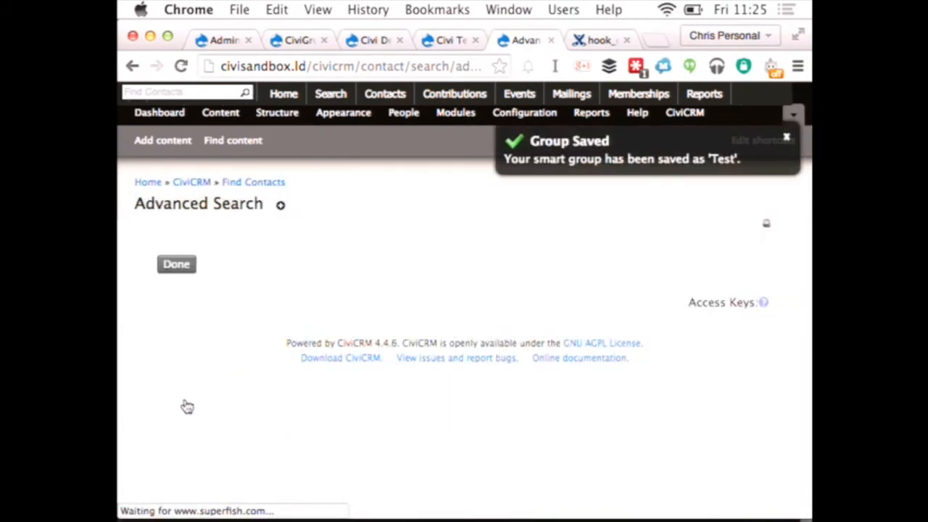
{"action": "left_click", "coordinate": [180, 266]}
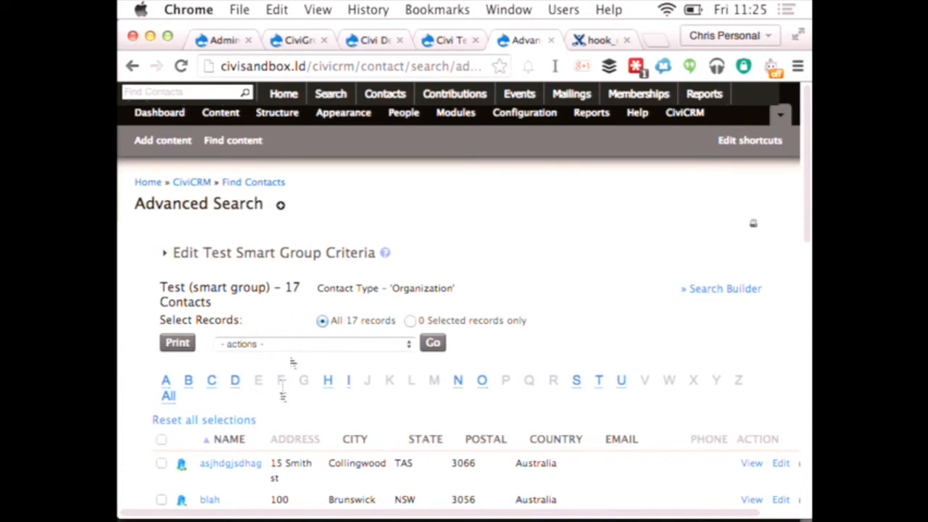
Step: Review the actions available for the Test smart group's contacts and inspect the group's search criteria
{"action": "scroll", "coordinate": [274, 417], "scroll_direction": "down", "scroll_amount": 1}
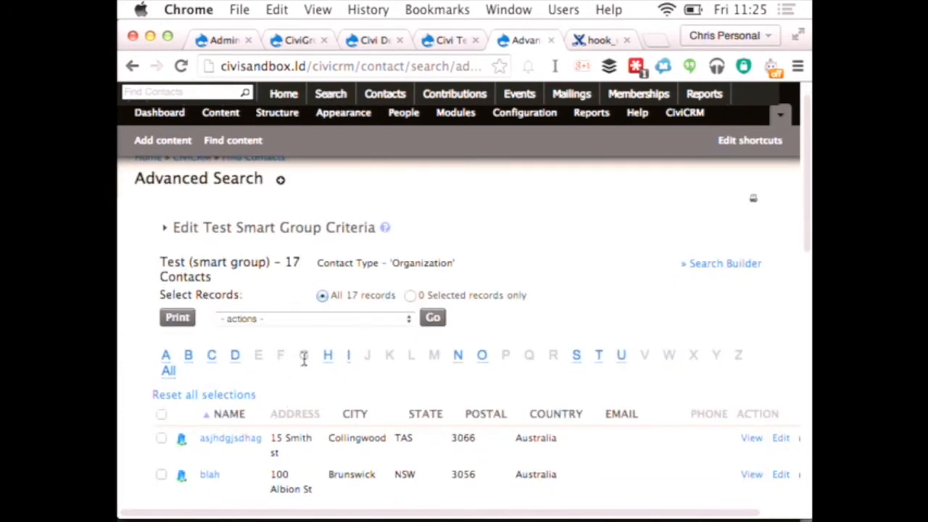
{"action": "left_click", "coordinate": [285, 322]}
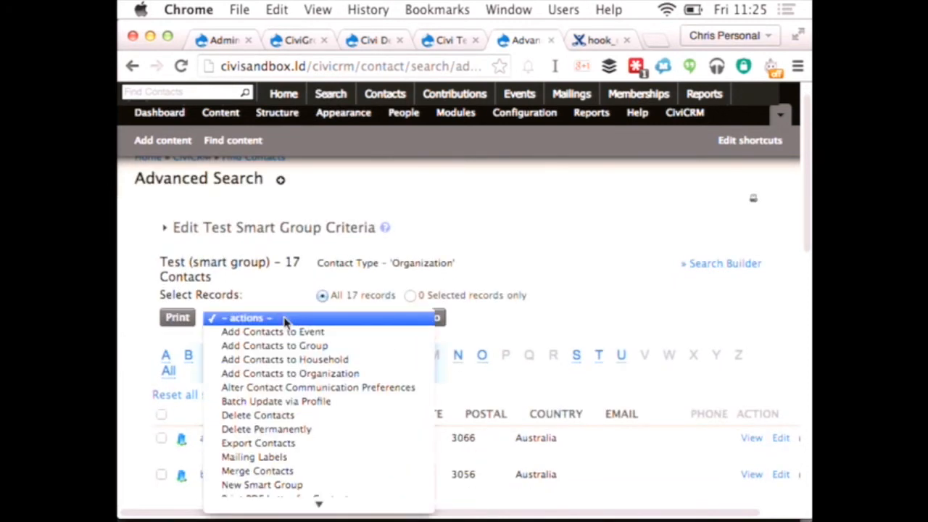
{"action": "left_click", "coordinate": [254, 240]}
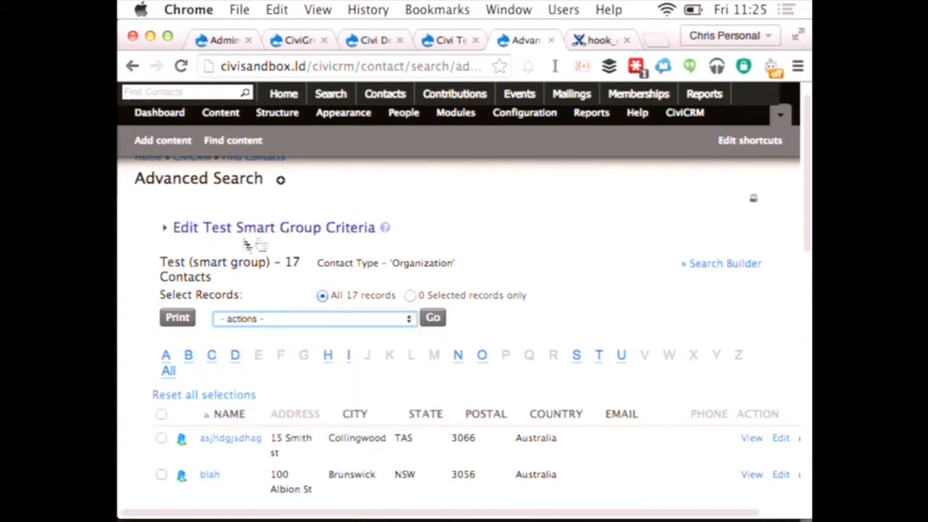
{"action": "left_click", "coordinate": [222, 232]}
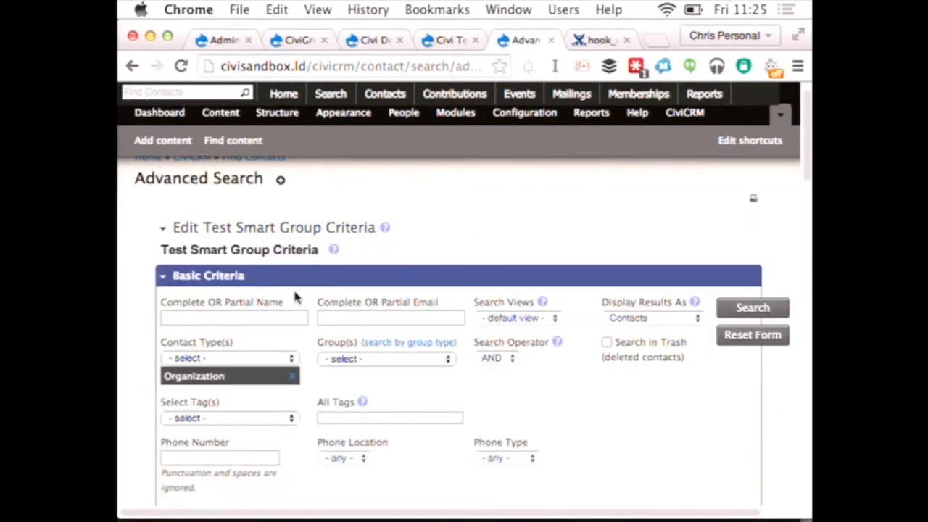
{"action": "left_click", "coordinate": [276, 234]}
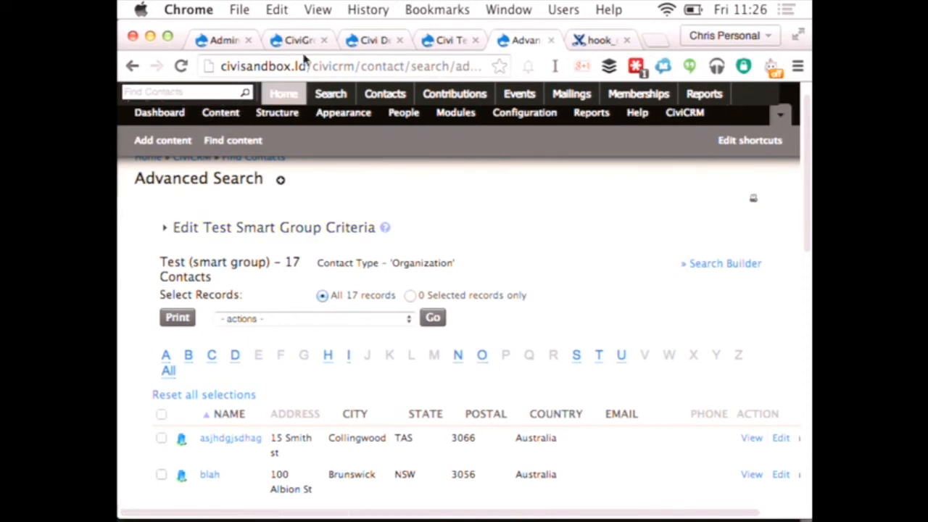
Step: Return to the CiviGroup Roles Sync form for adding an association rule
{"action": "left_click", "coordinate": [374, 40]}
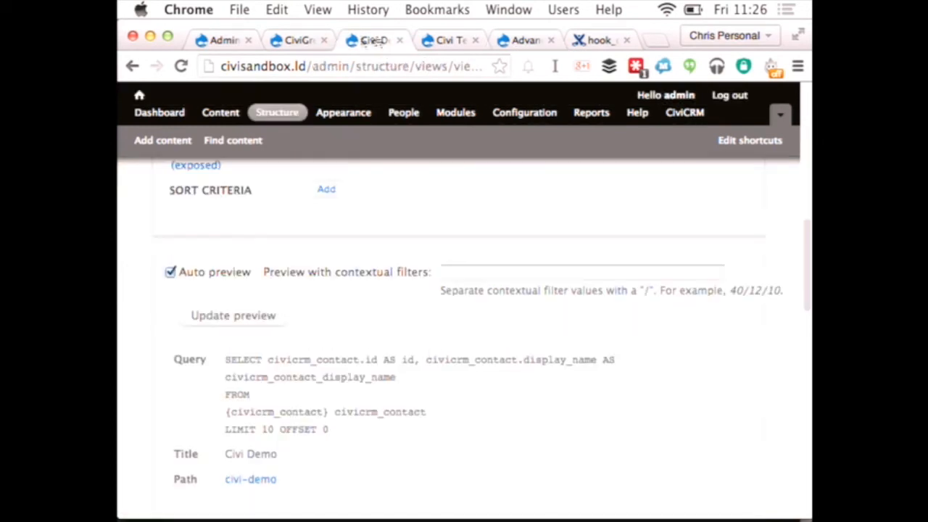
{"action": "left_click", "coordinate": [293, 40]}
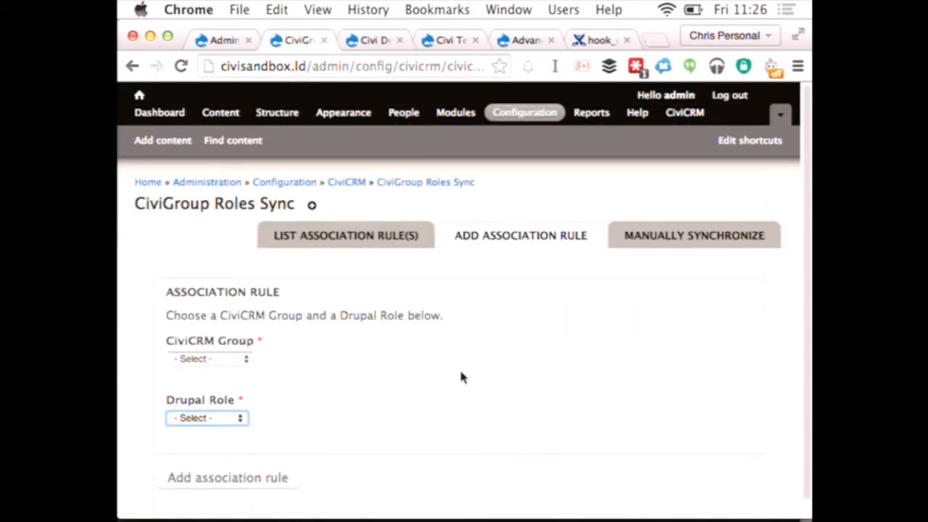